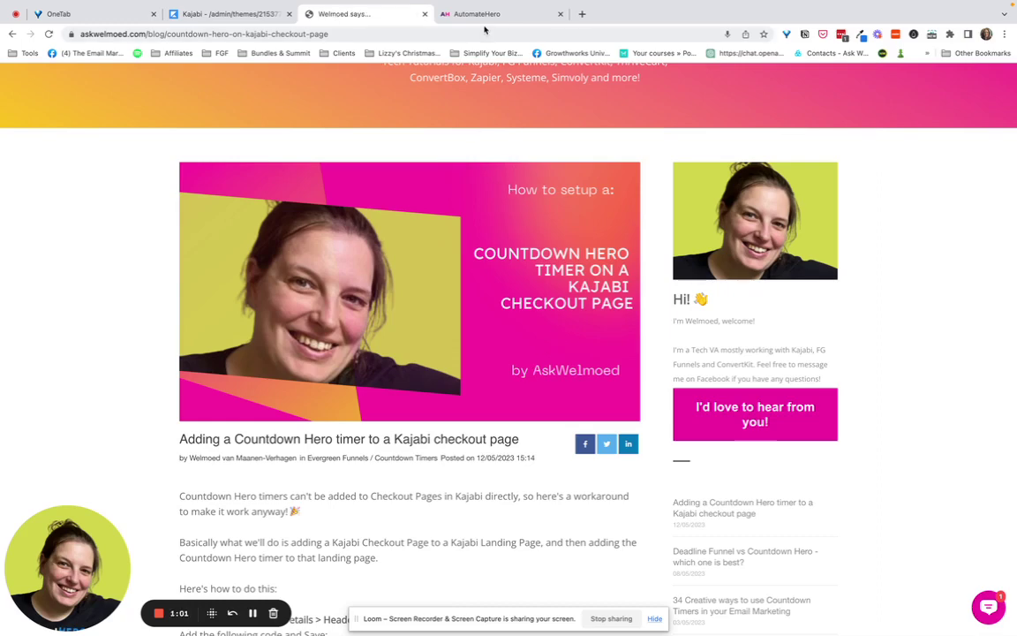
# Copy the embed code of the 48-hour AutomateHero webpage countdown timer.
pyautogui.click(449, 13)
pyautogui.click(146, 466)
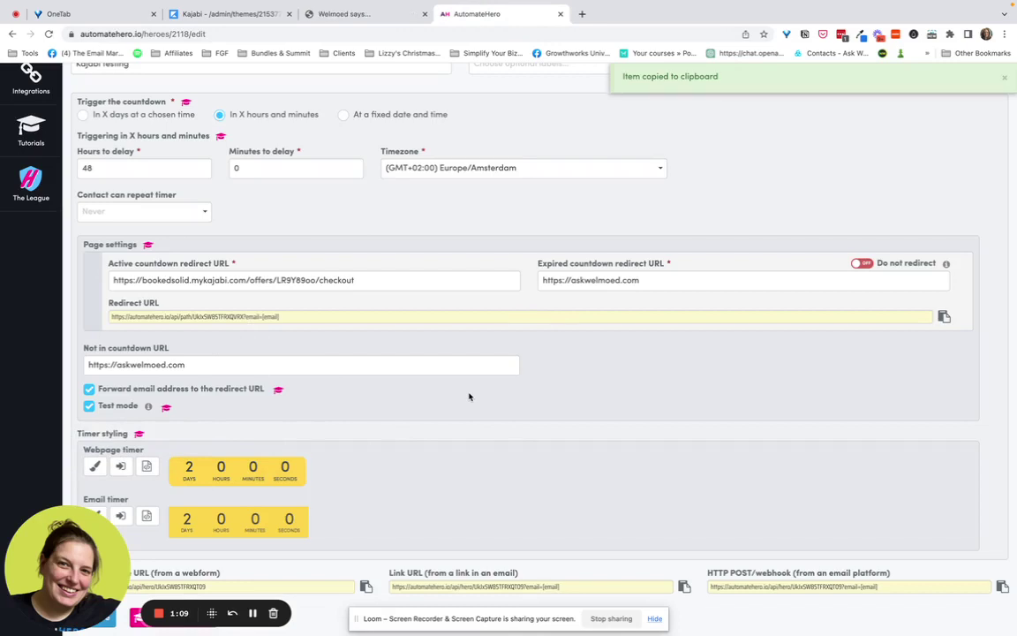
pyautogui.click(147, 466)
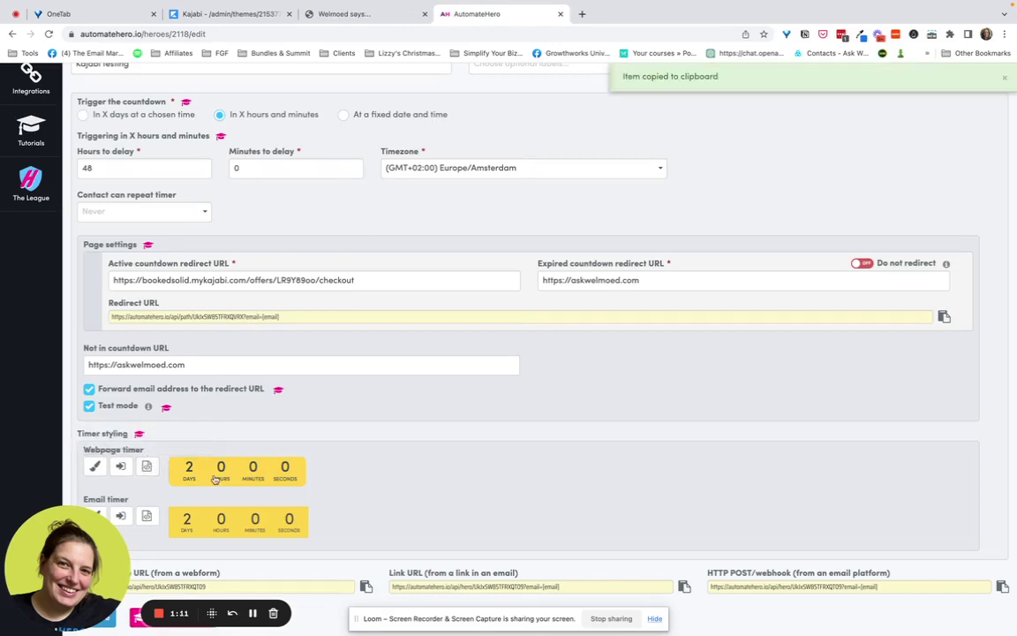
# Add a Custom Code section to the Example page timer landing page.
pyautogui.click(230, 20)
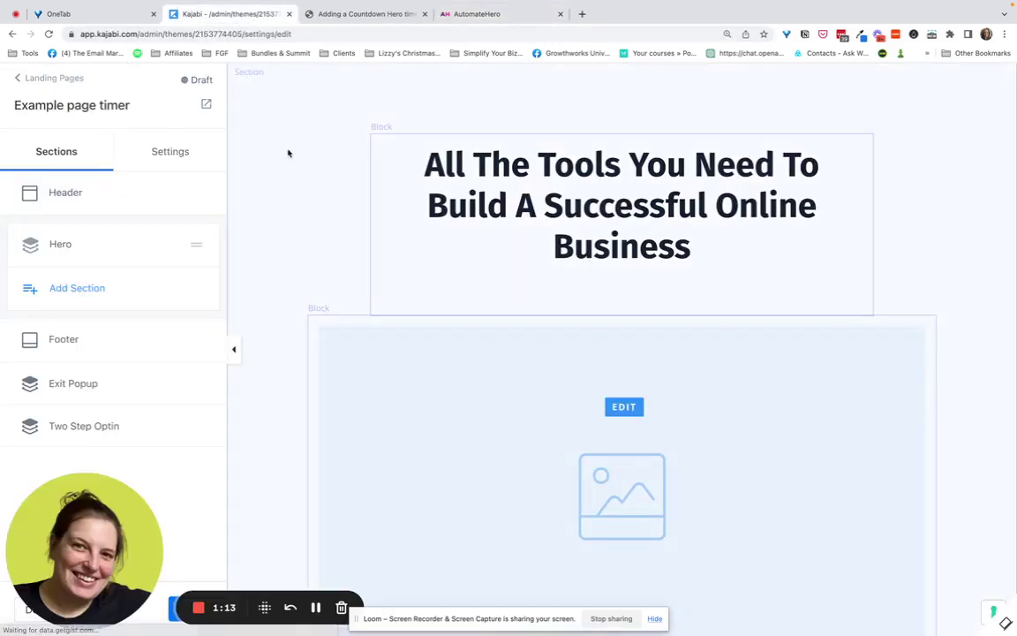
pyautogui.click(68, 289)
pyautogui.scroll(-20, 68, 292)
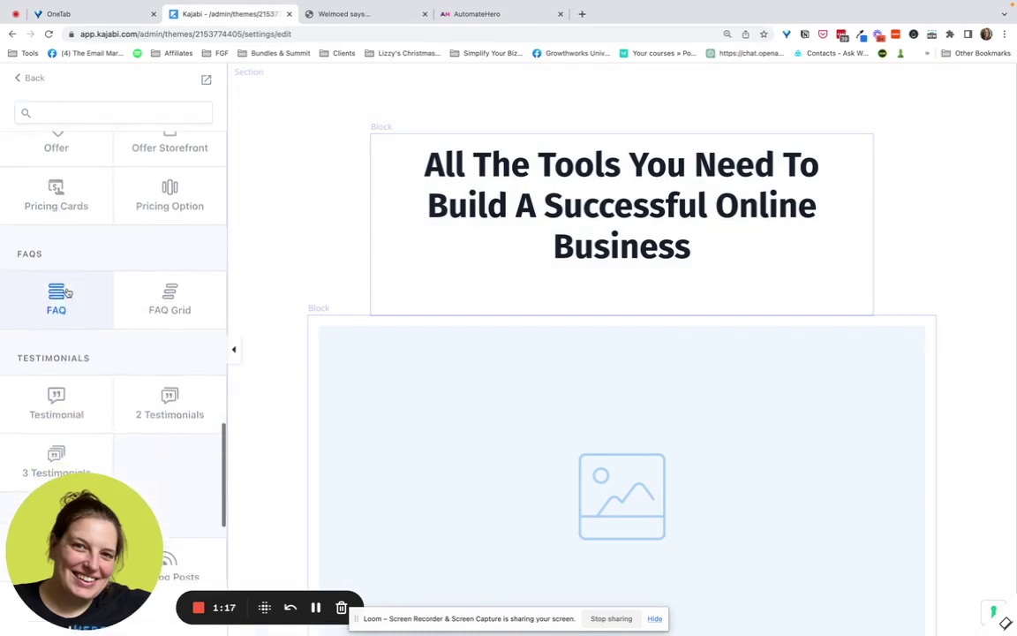
pyautogui.moveTo(110, 529); pyautogui.dragTo(313, 498)
pyautogui.click(170, 540)
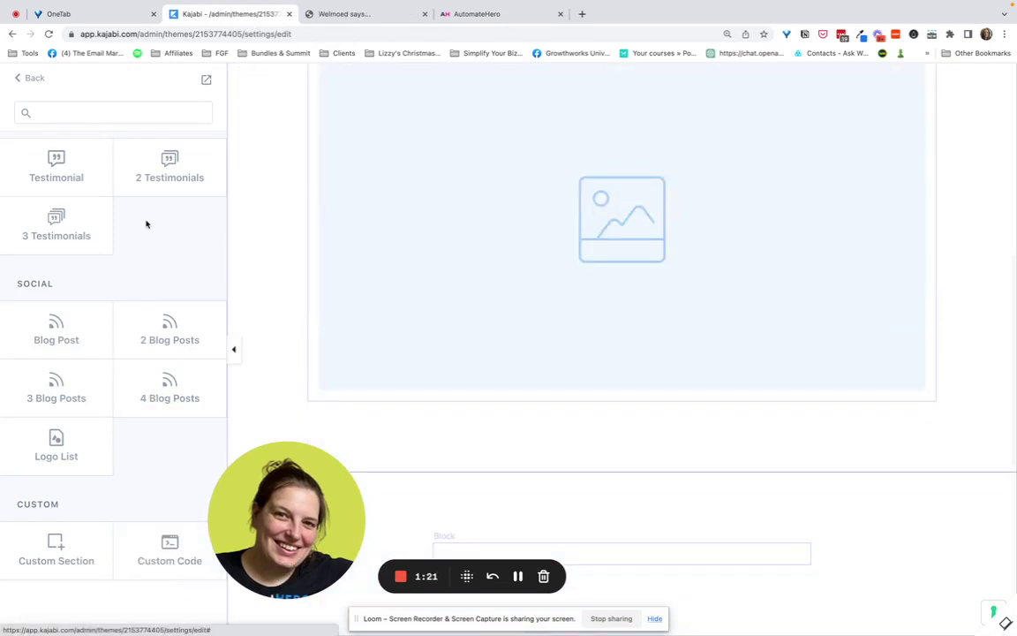
# Replace the placeholder code with the AutomateHero countdown script and save the page.
pyautogui.click(95, 175)
pyautogui.doubleClick(109, 254)
pyautogui.hotkey('ctrl', 'a')
pyautogui.hotkey('ctrl', 'v')
pyautogui.click(190, 608)
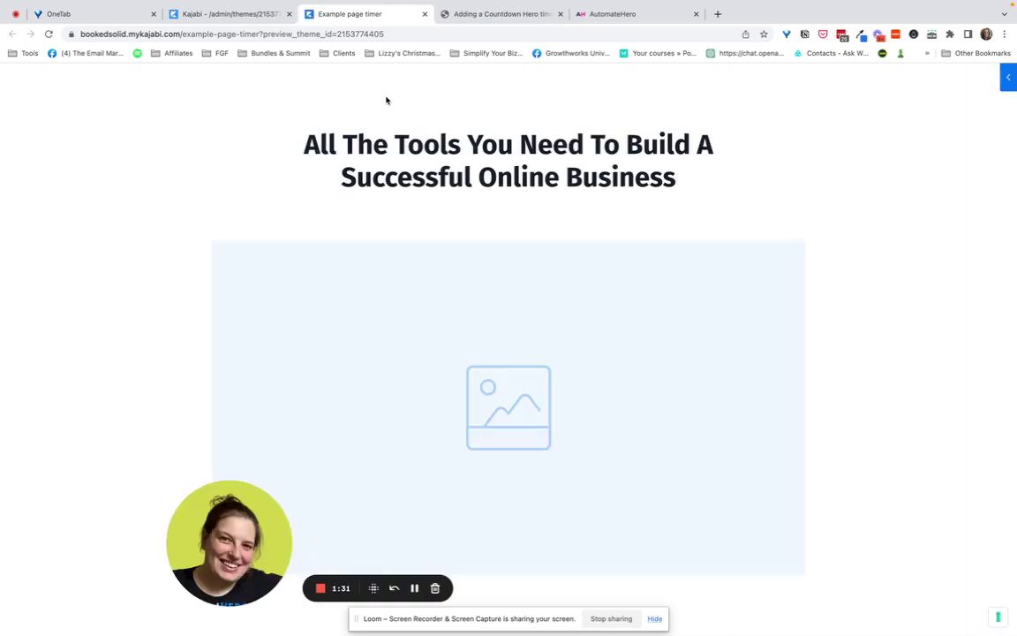
# Check the previewed running countdown, then return to the page's section list.
pyautogui.scroll(-3, 386, 124)
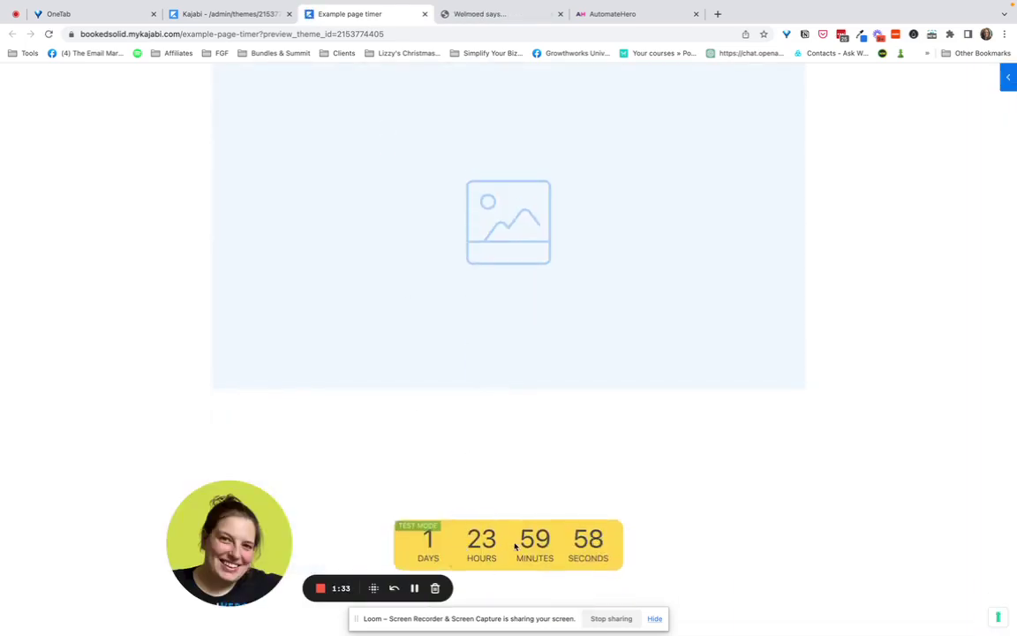
pyautogui.click(231, 13)
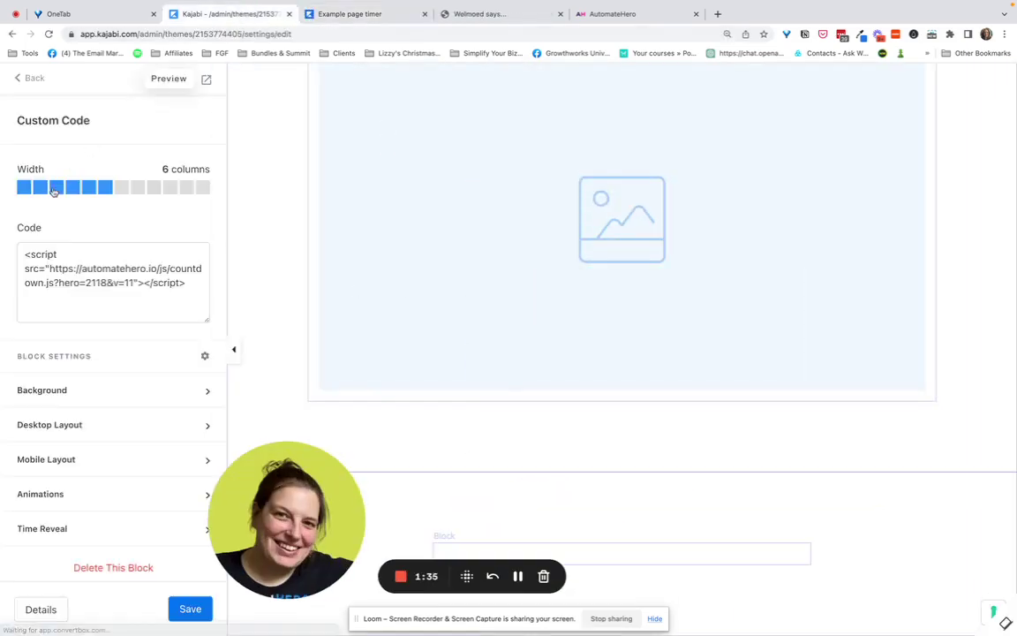
pyautogui.click(32, 79)
pyautogui.click(32, 78)
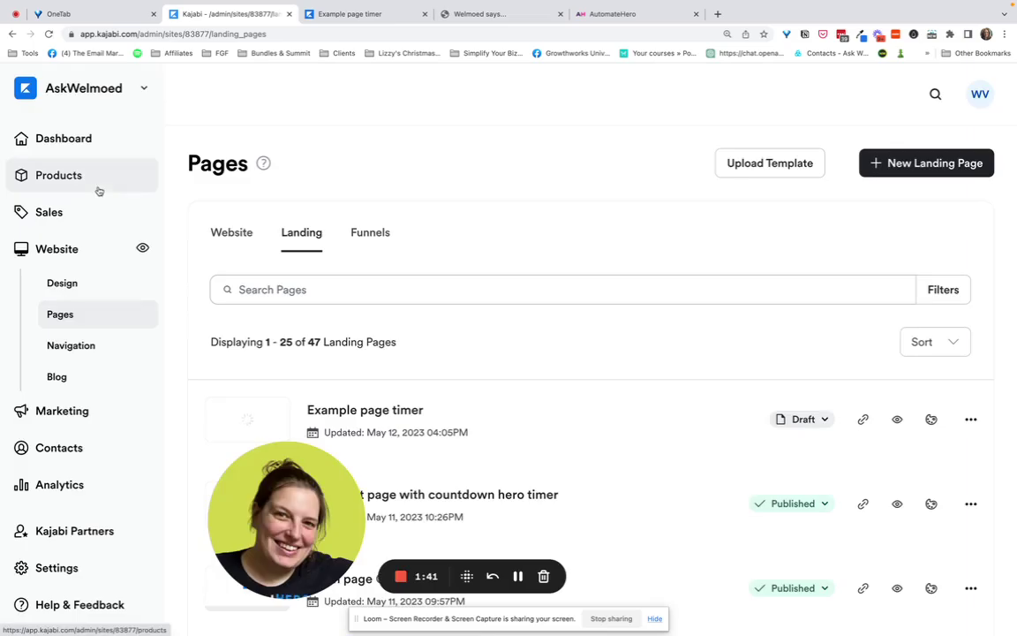
# Open the page content settings of the Discounted Course - Tripwire Offer checkout.
pyautogui.click(135, 218)
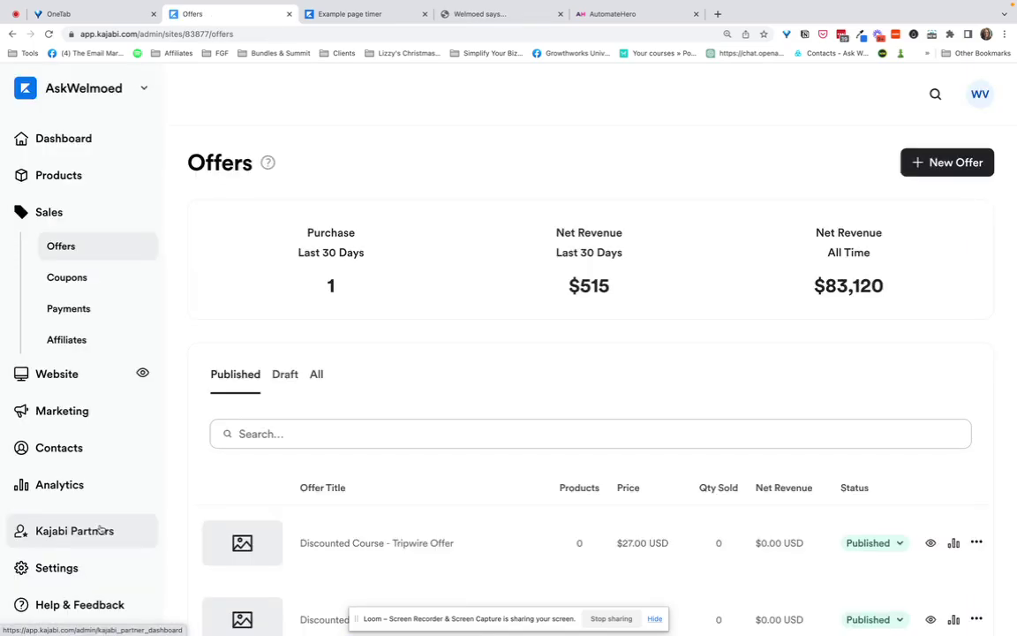
pyautogui.click(406, 545)
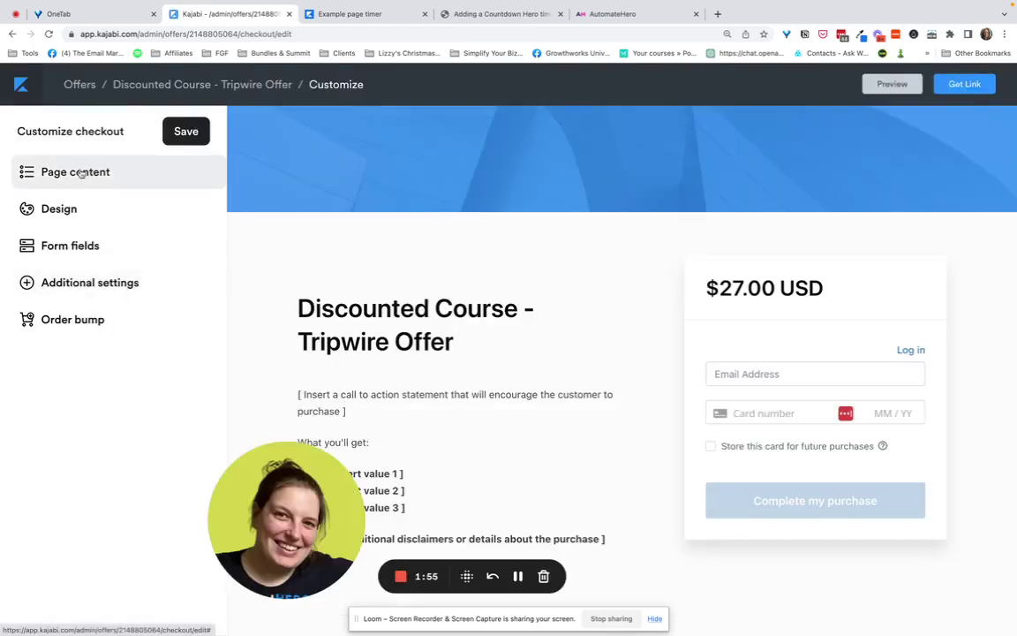
pyautogui.click(78, 171)
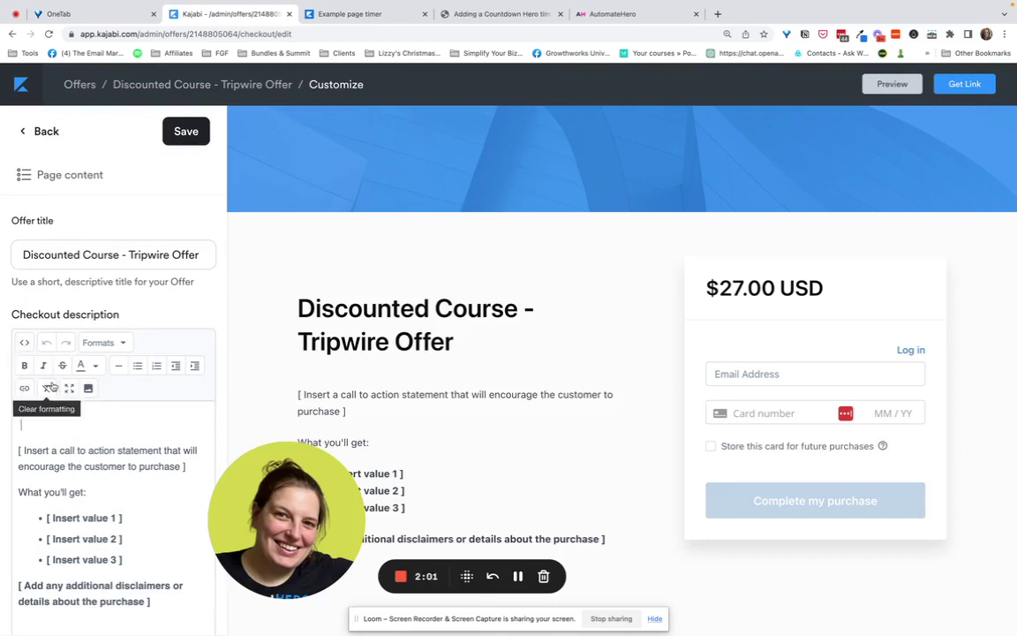
# Paste the countdown script at the top of the description's source code and save.
pyautogui.click(24, 342)
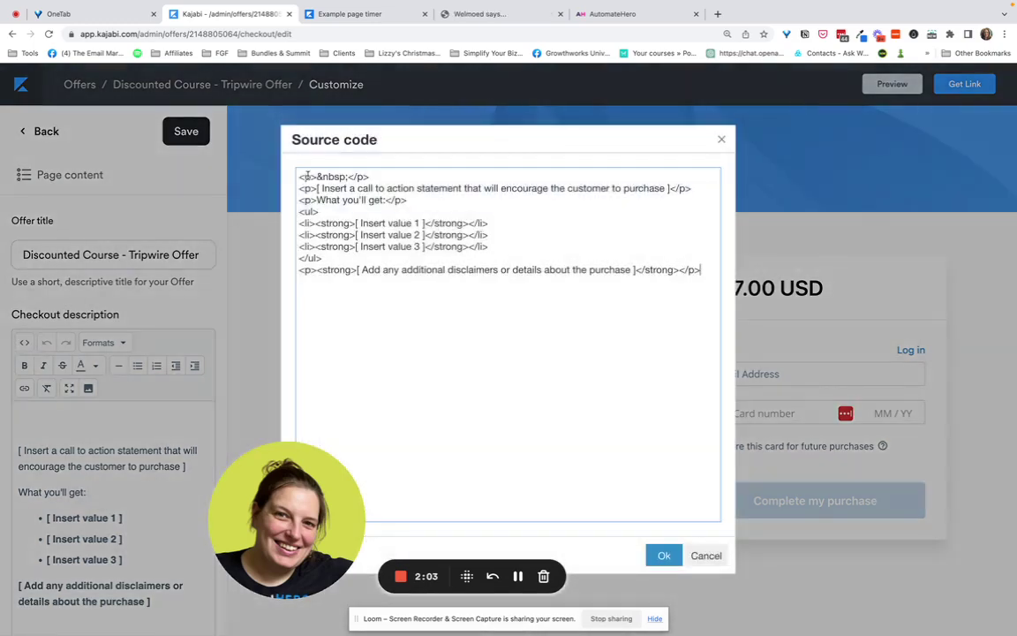
pyautogui.click(298, 177)
pyautogui.press('Return')
pyautogui.hotkey('ctrl', 'v')
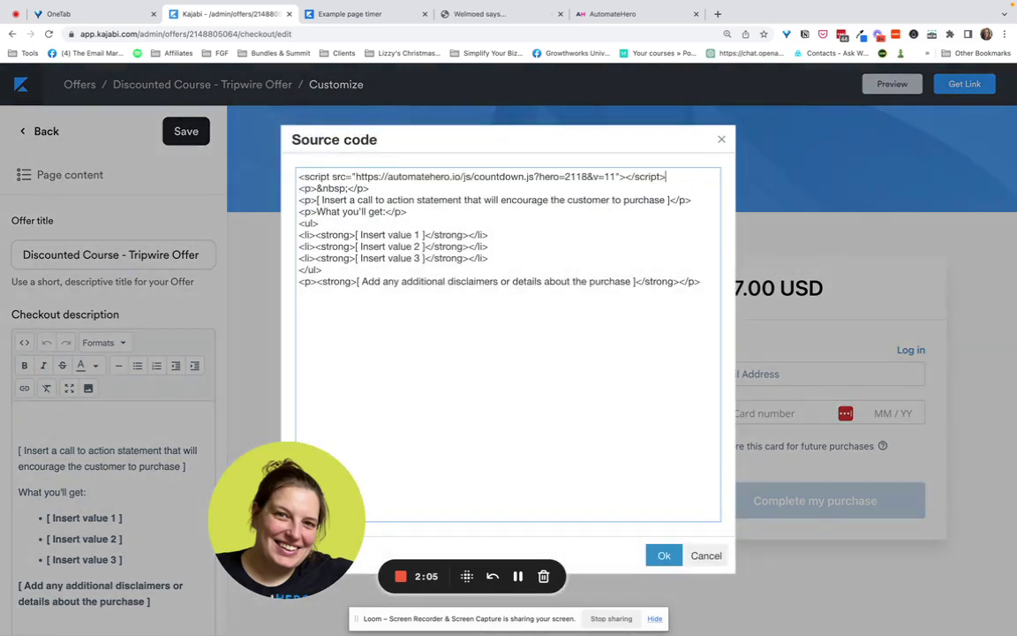
pyautogui.click(664, 555)
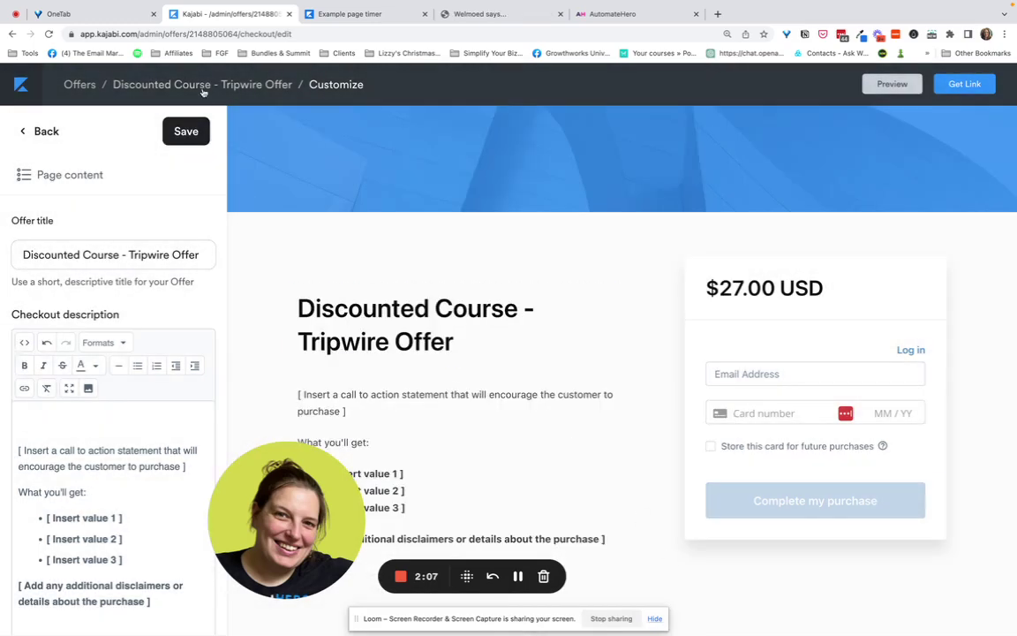
pyautogui.click(185, 130)
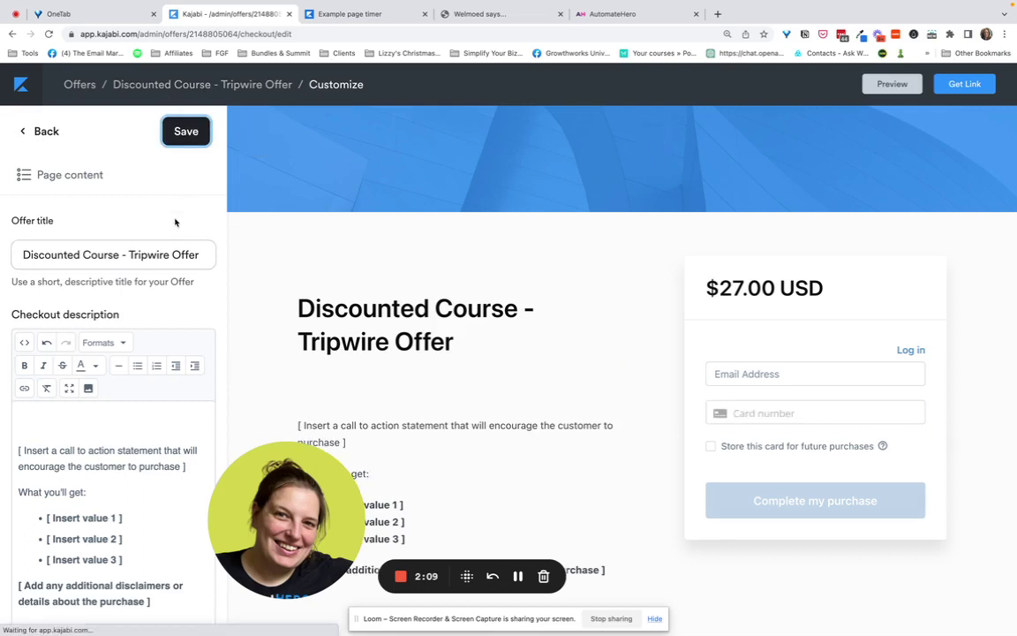
# Preview the offer's checkout page and recheck the description's HTML source.
pyautogui.click(892, 84)
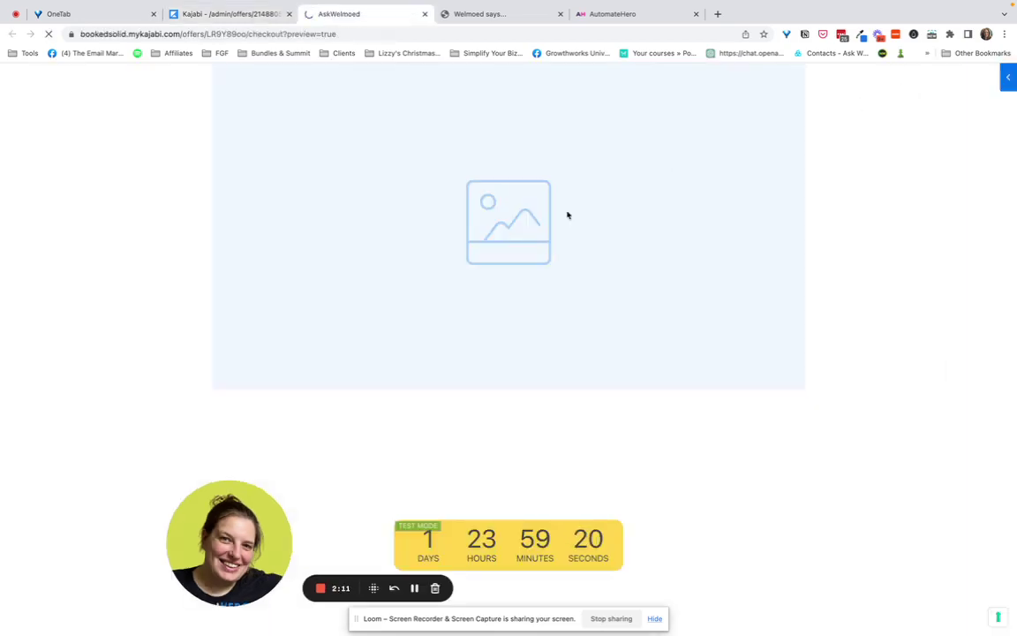
pyautogui.scroll(1, 550, 233)
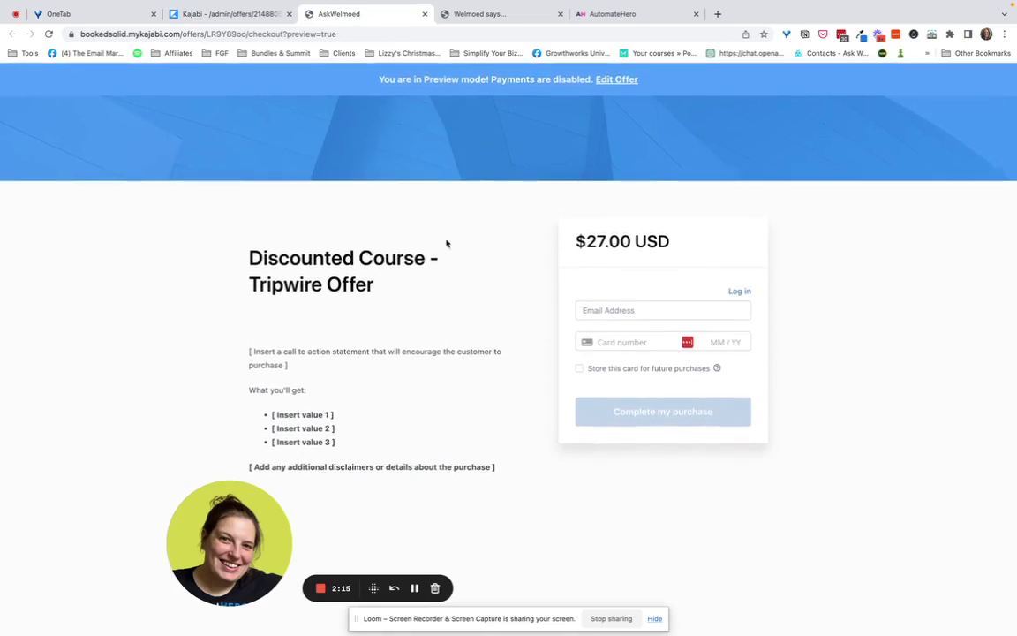
pyautogui.click(274, 15)
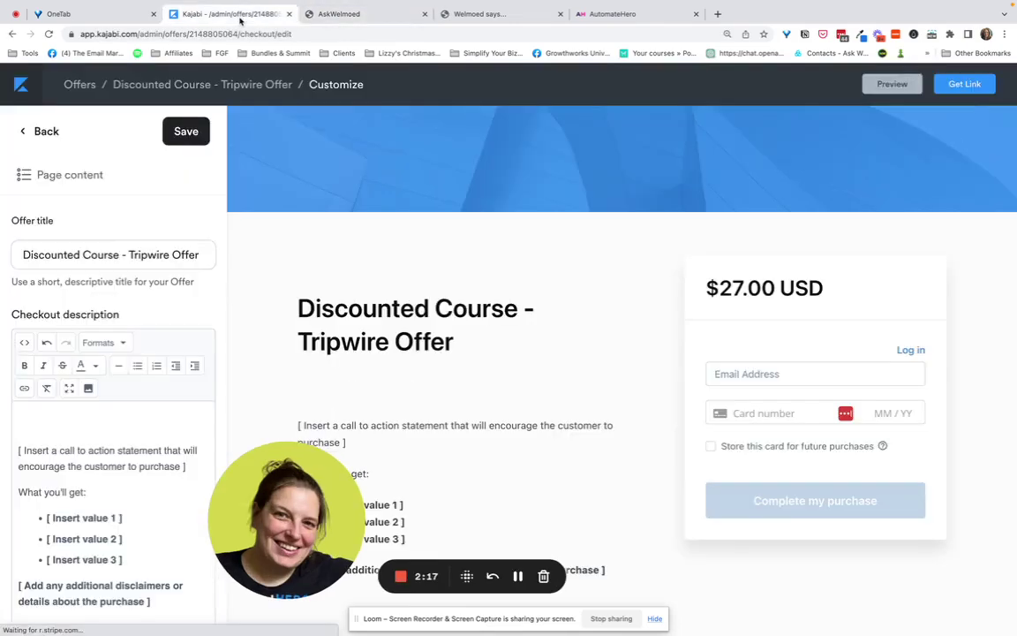
pyautogui.click(25, 341)
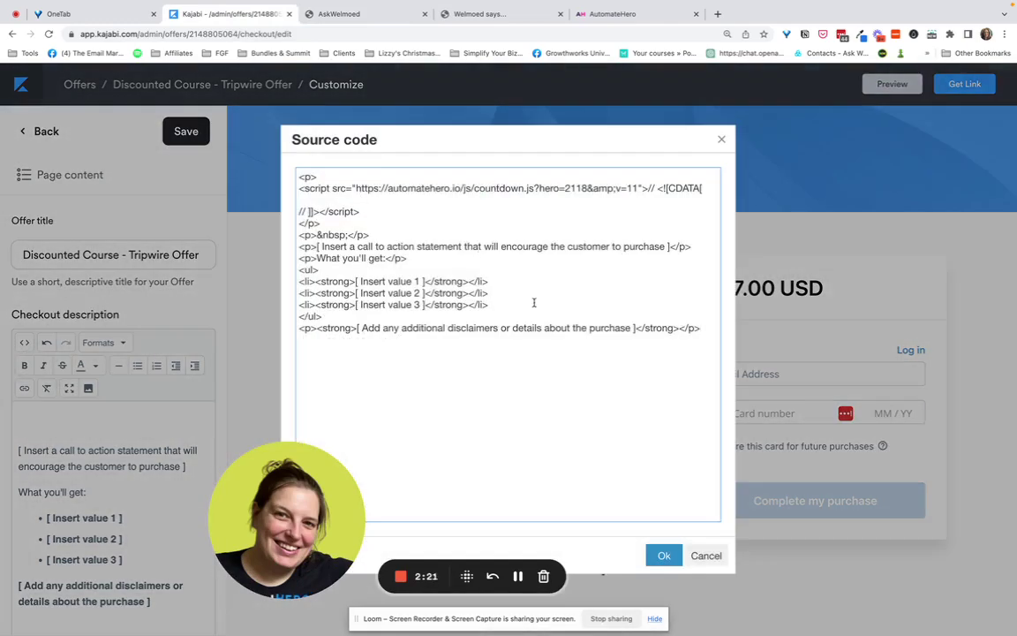
pyautogui.click(706, 555)
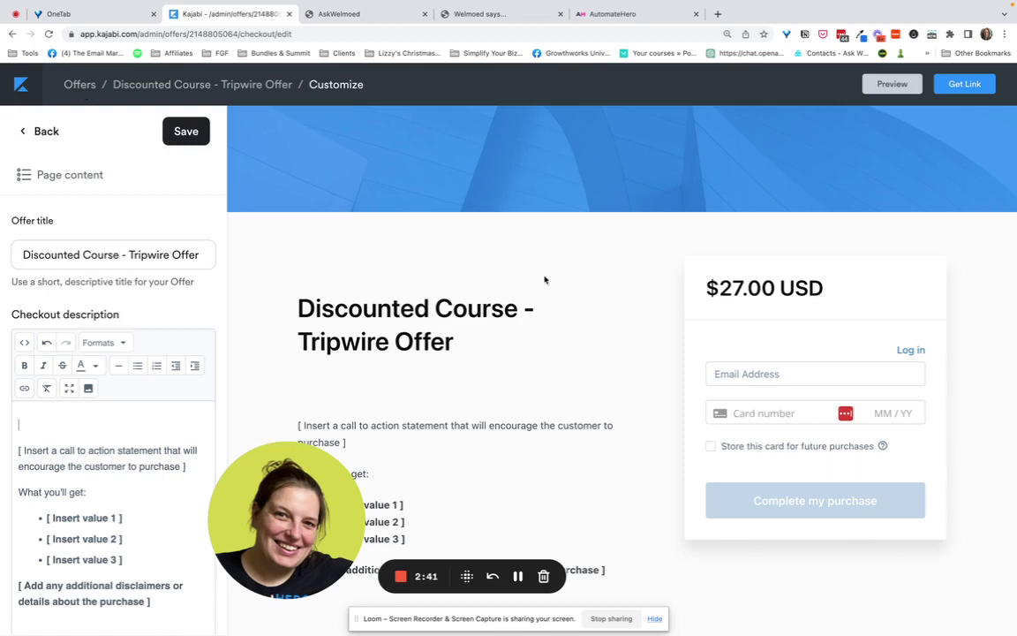
# Leave the checkout editor, confirming the exit, and go to site settings.
pyautogui.click(46, 134)
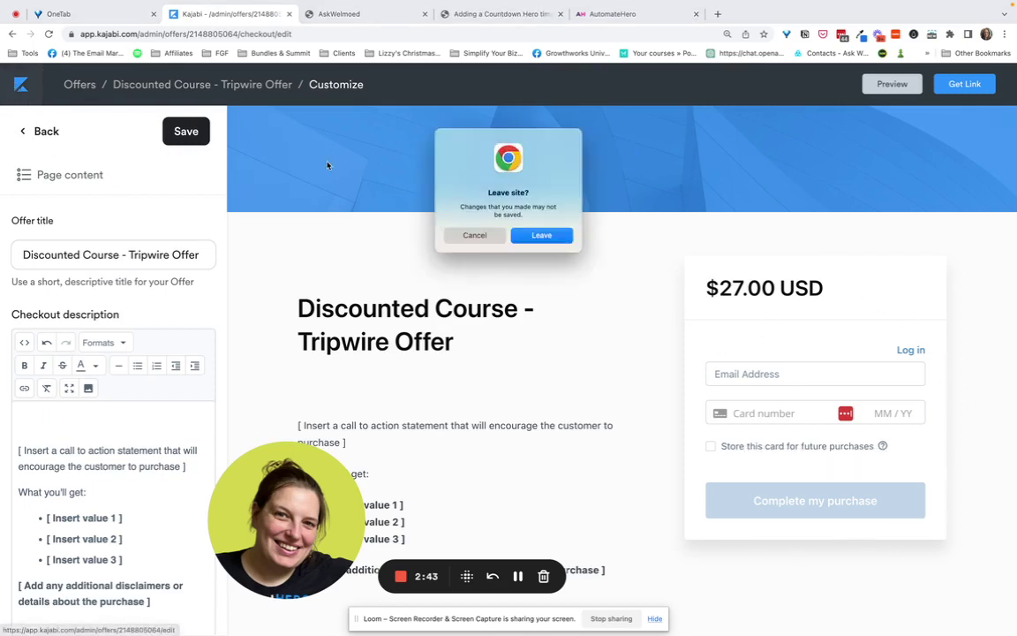
pyautogui.click(560, 237)
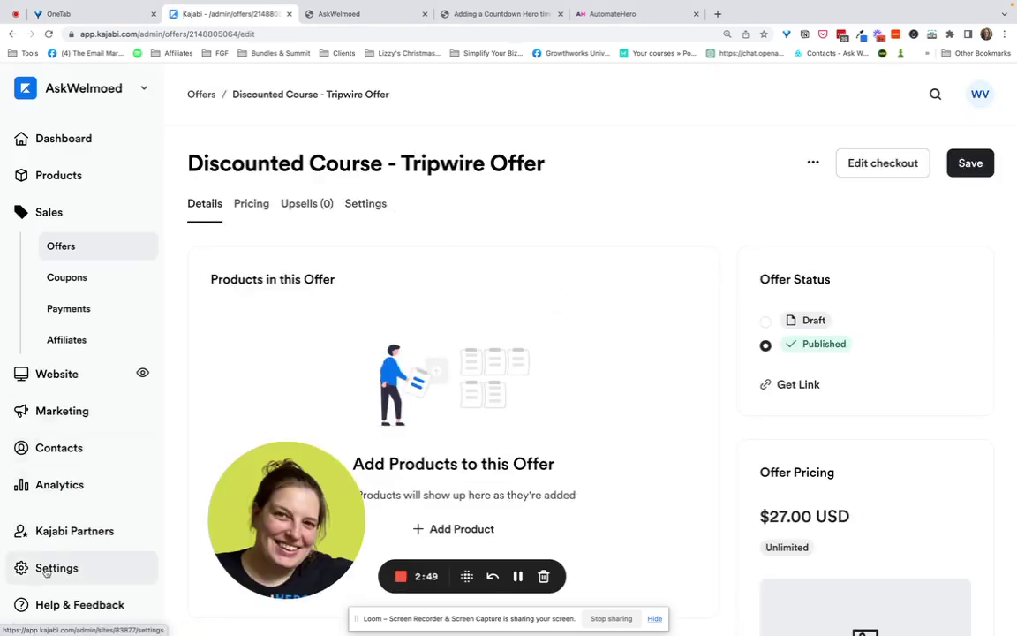
pyautogui.click(62, 565)
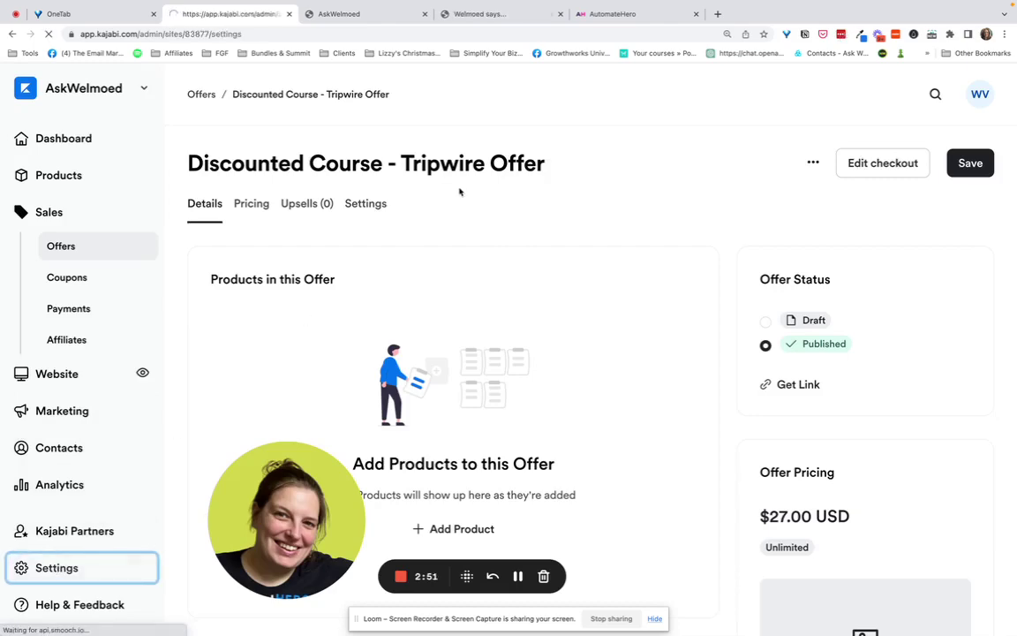
# Select the ecf.js script line in the blog tutorial's first step and return to Kajabi Settings.
pyautogui.click(370, 15)
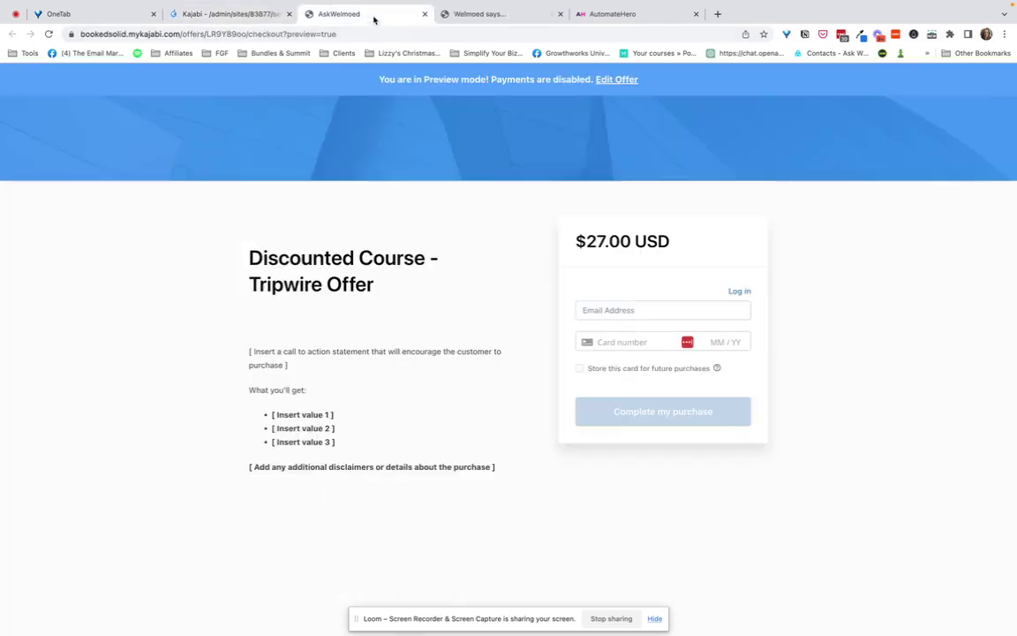
pyautogui.click(425, 15)
pyautogui.click(392, 18)
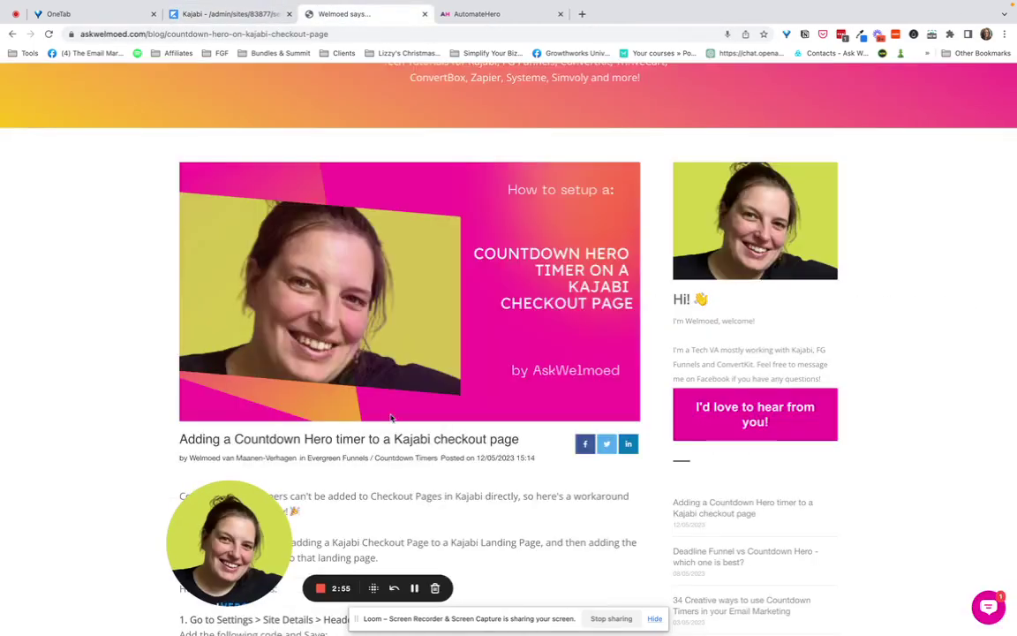
pyautogui.scroll(-5, 391, 418)
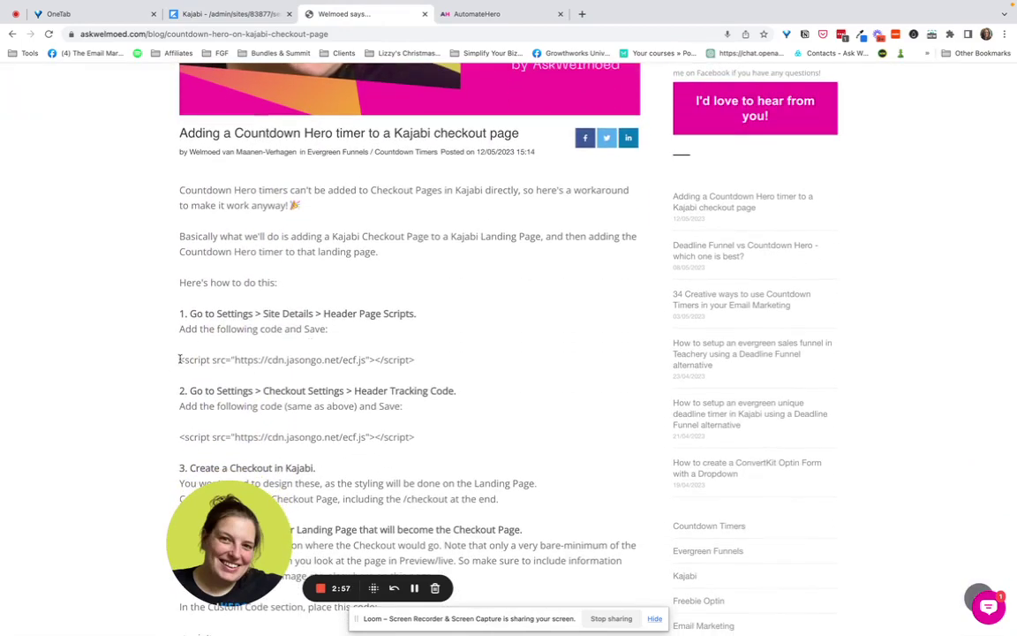
pyautogui.moveTo(181, 360); pyautogui.dragTo(429, 356)
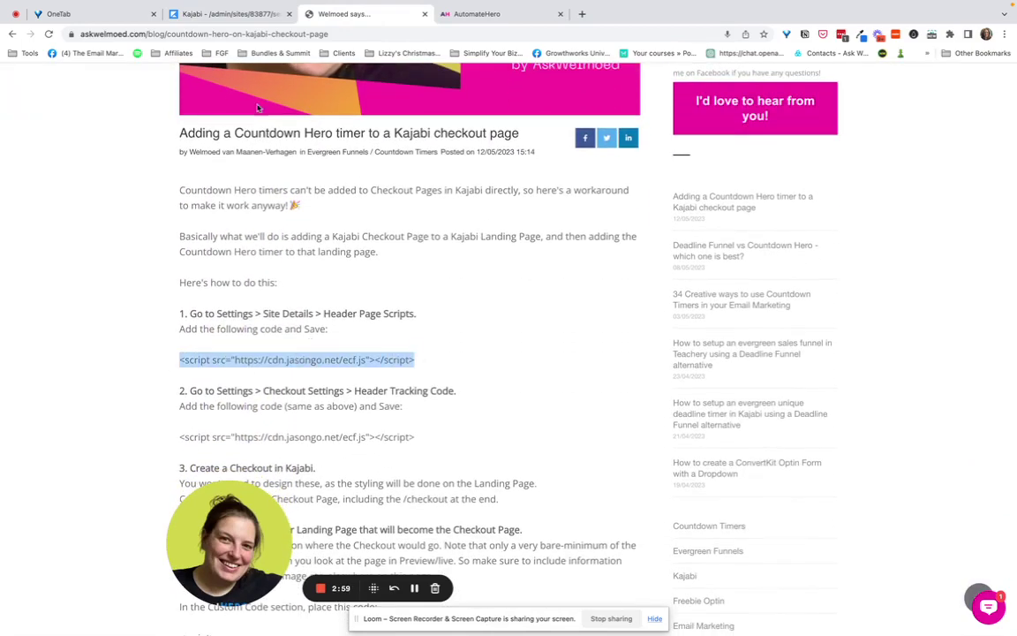
pyautogui.click(231, 13)
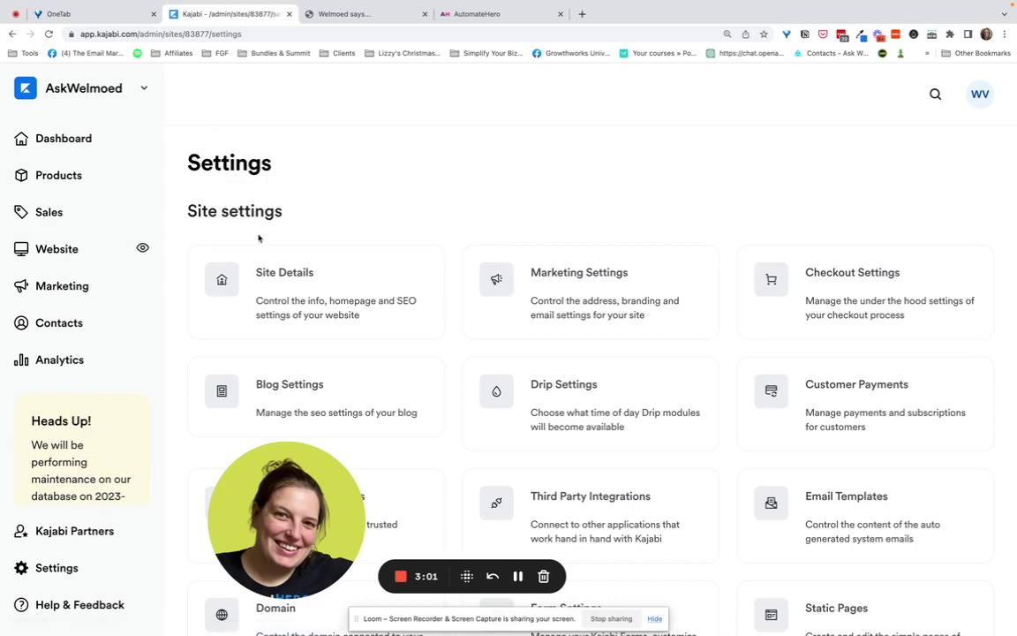
# In Site Details, make the last Header Page Scripts line the jasongo ecf.js tag and save.
pyautogui.click(315, 302)
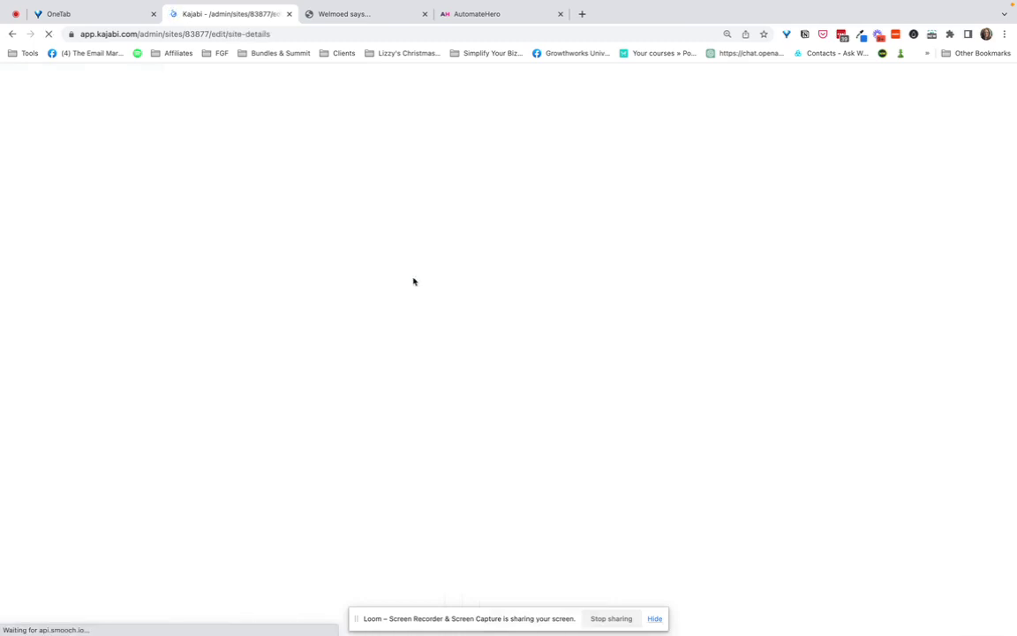
pyautogui.scroll(-10, 413, 281)
pyautogui.scroll(5, 514, 309)
pyautogui.scroll(-10, 574, 298)
pyautogui.tripleClick(556, 274)
pyautogui.hotkey('ctrl', 'c')
pyautogui.press('BackSpace')
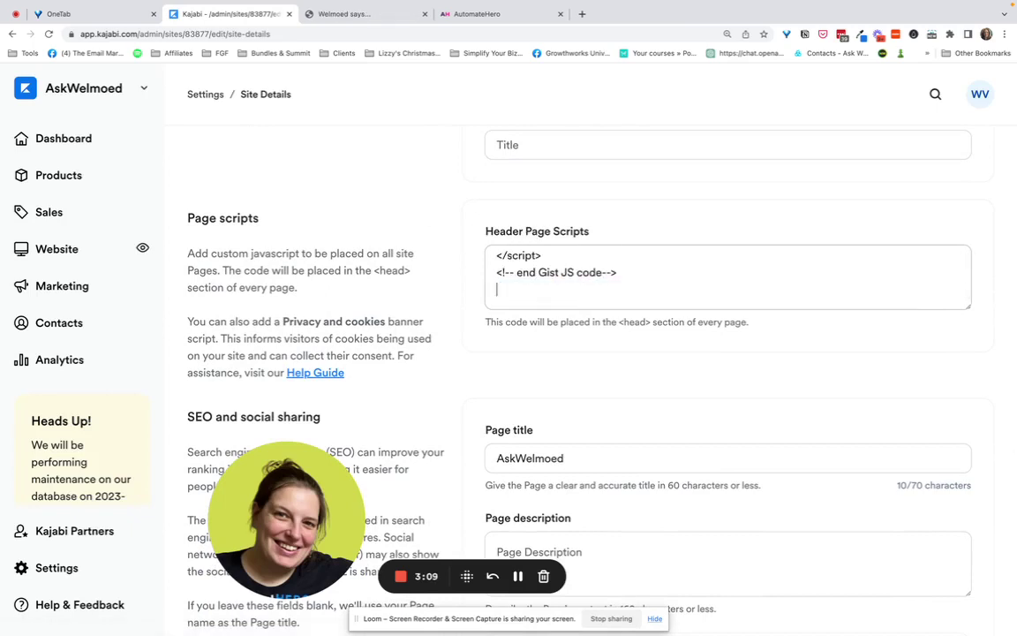
pyautogui.hotkey('ctrl', 'z')
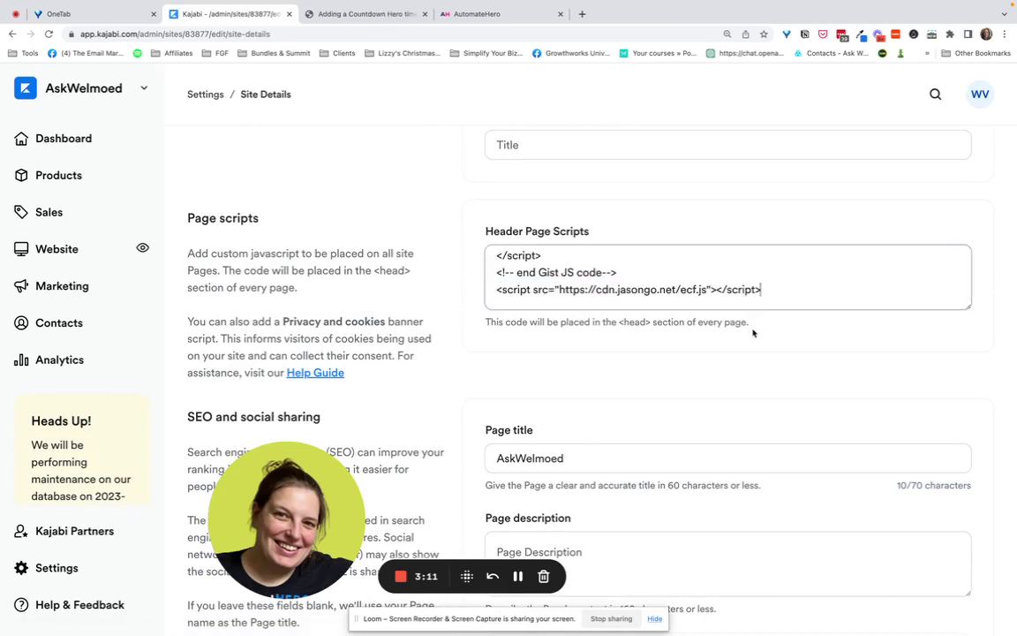
pyautogui.scroll(-5, 865, 441)
pyautogui.click(970, 595)
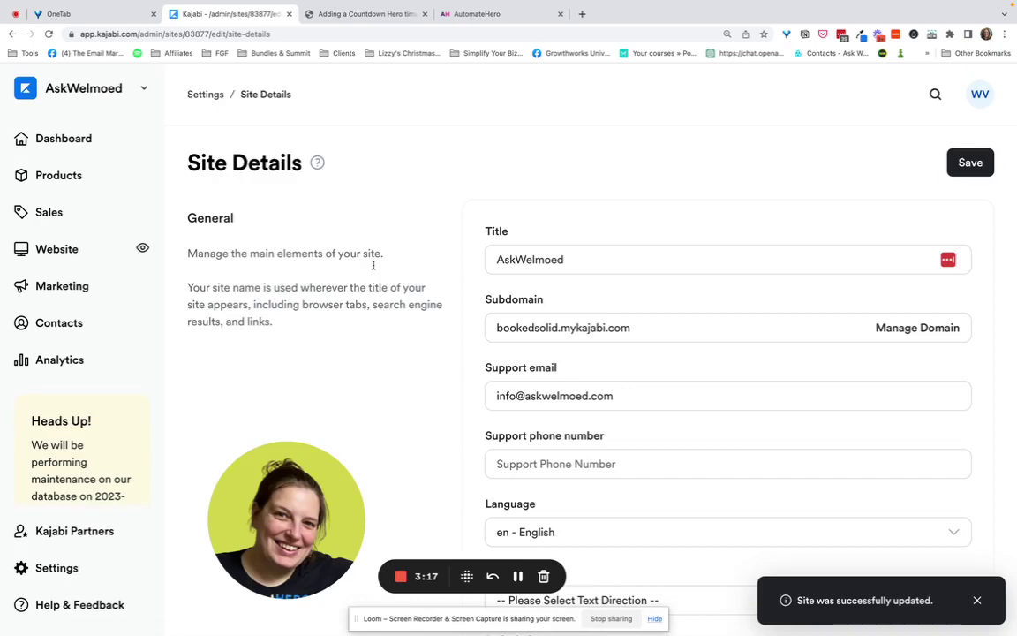
# In Checkout Settings, overwrite the header tracking code with the jasongo ecf.js script tag and save.
pyautogui.click(199, 97)
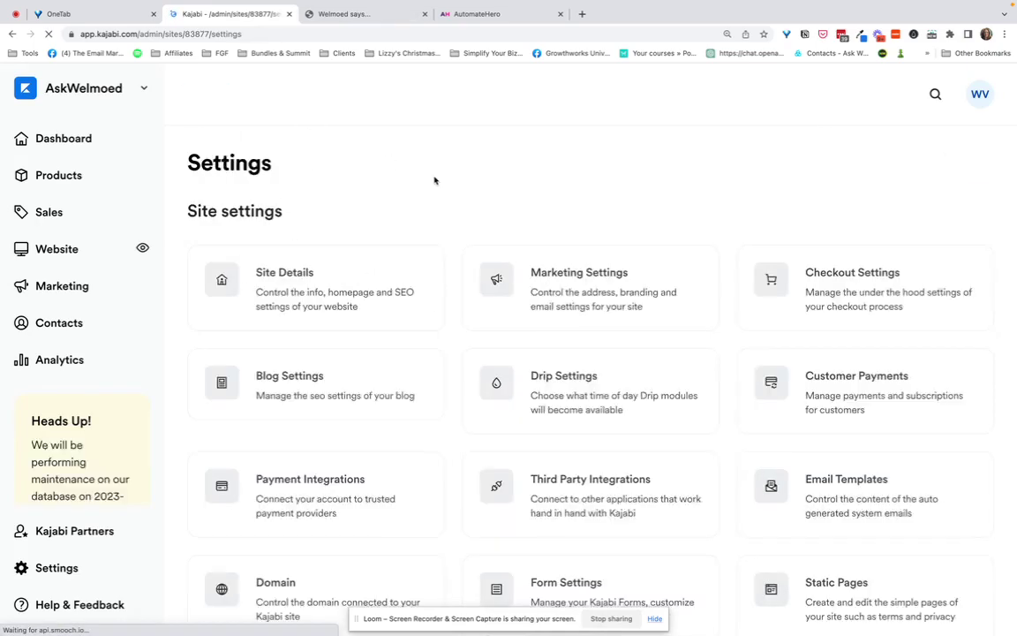
pyautogui.click(862, 290)
pyautogui.scroll(-6, 861, 290)
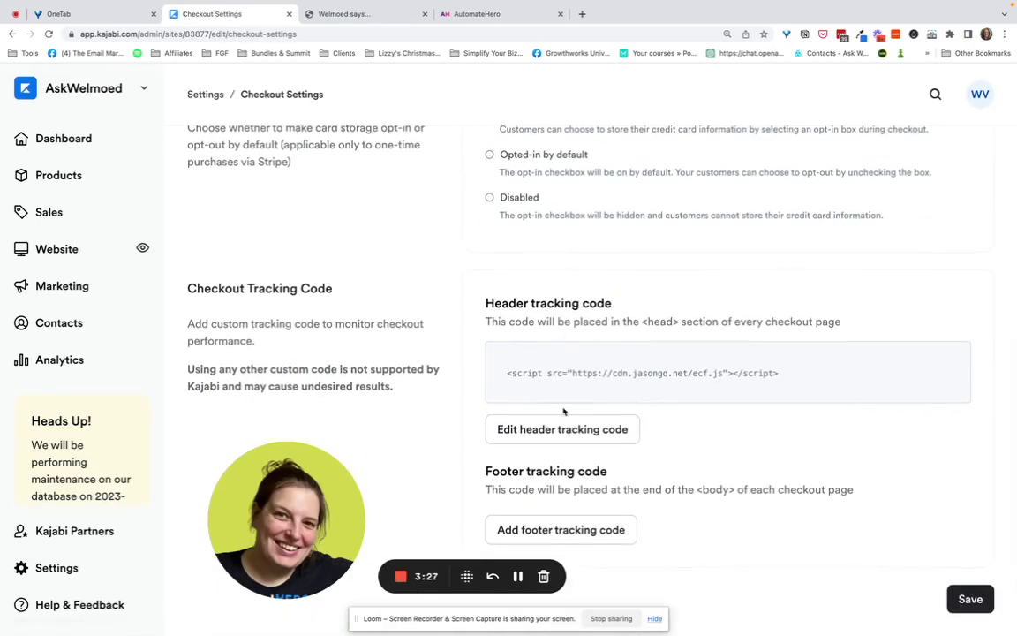
pyautogui.click(563, 428)
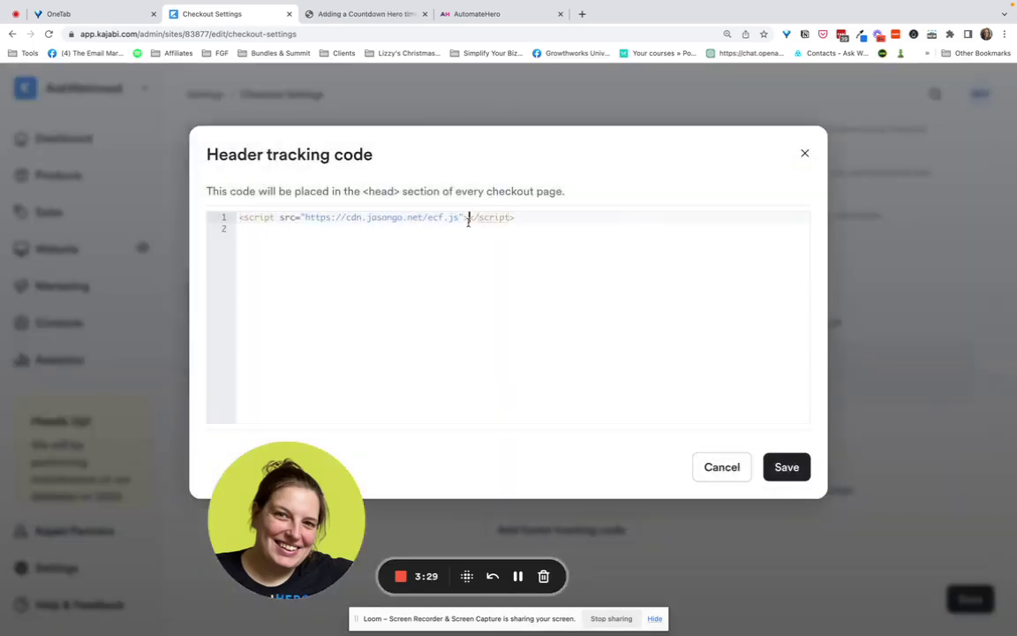
pyautogui.hotkey('ctrl', 'a')
pyautogui.press('BackSpace')
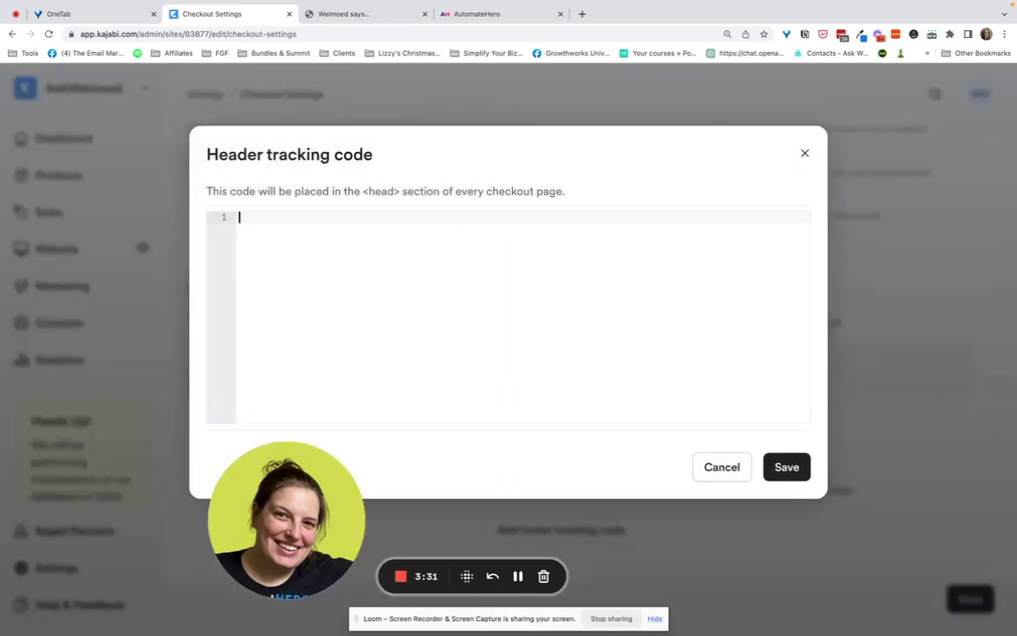
pyautogui.hotkey('ctrl', 'v')
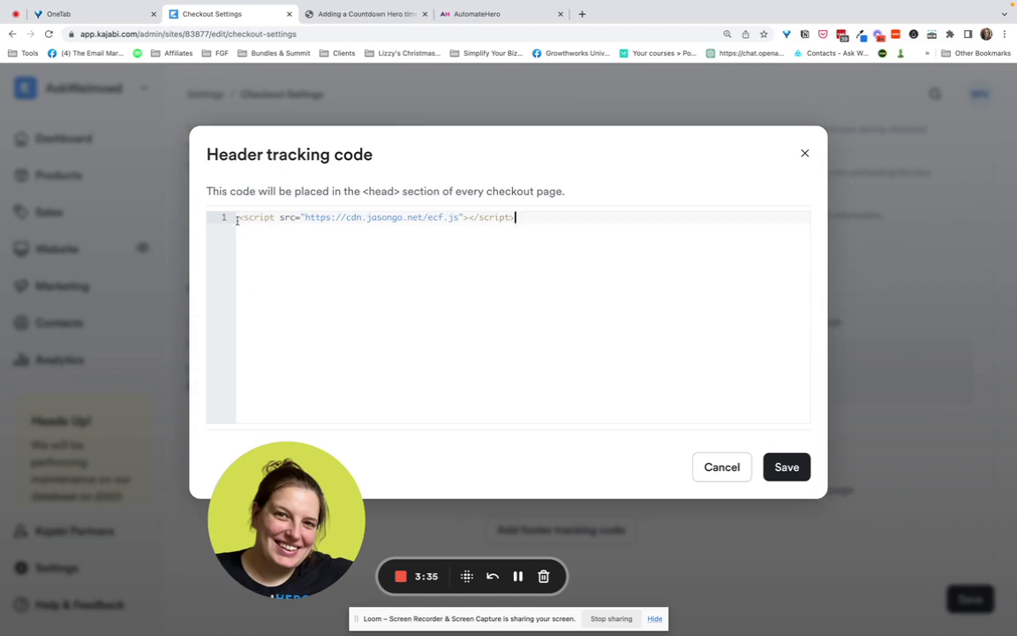
pyautogui.click(792, 461)
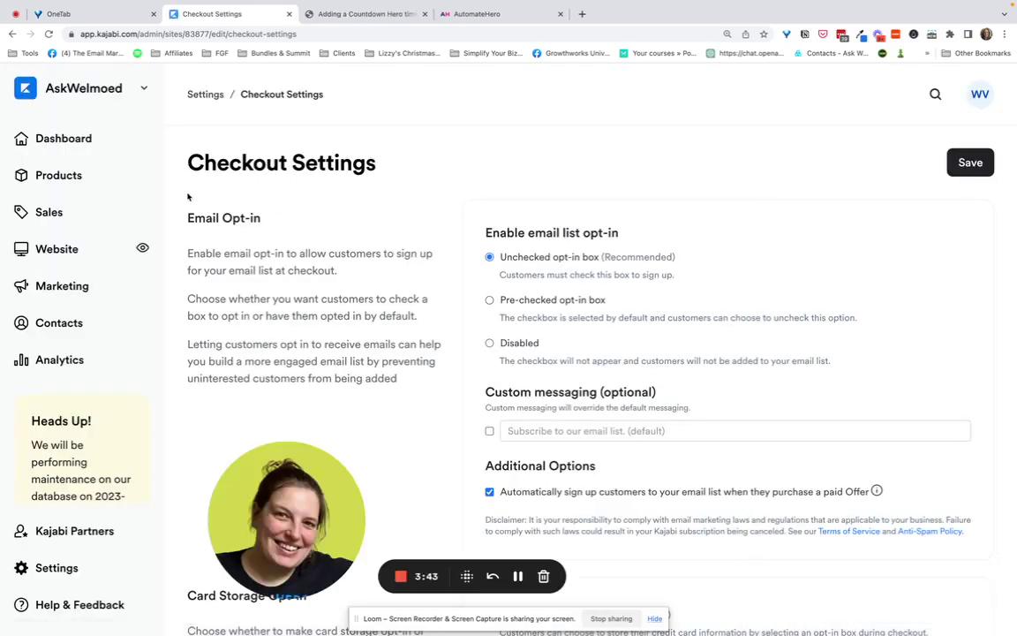
# Copy the Discounted Course - Tripwire Offer's purchase link from its Get Link dialog.
pyautogui.click(49, 212)
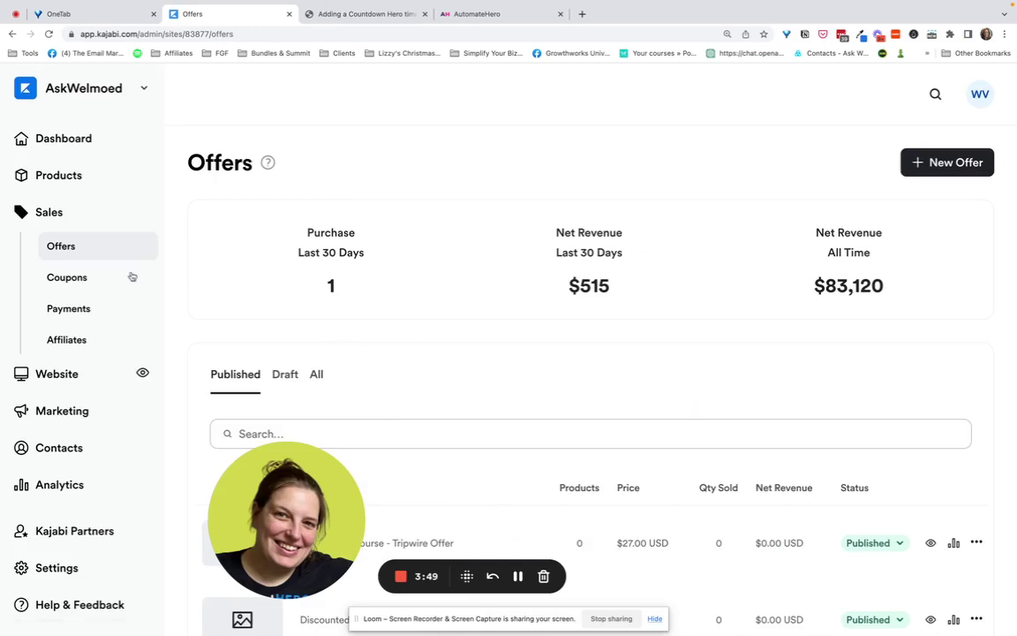
pyautogui.click(393, 529)
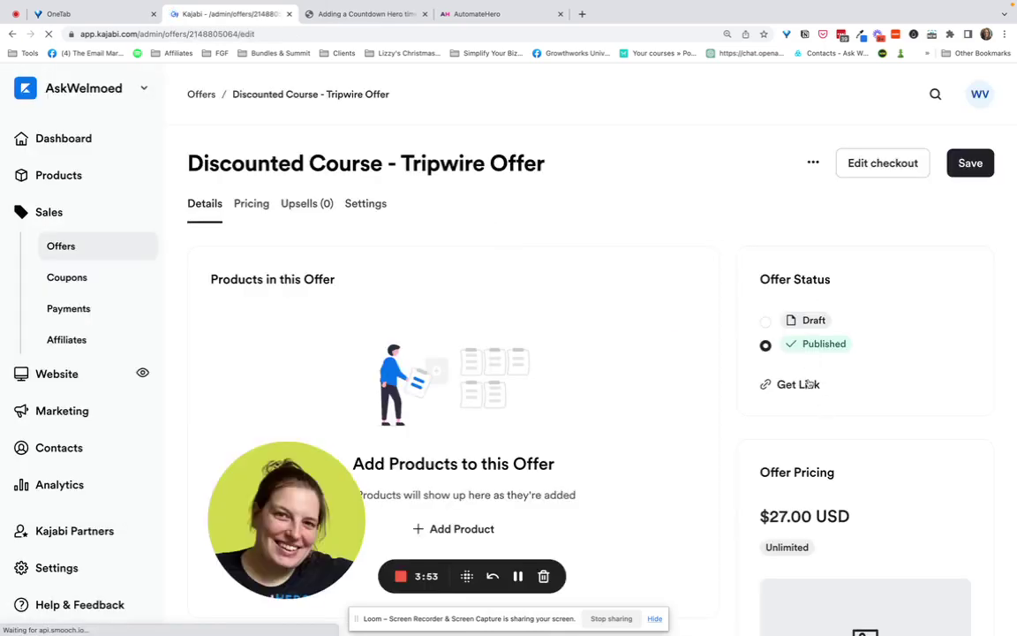
pyautogui.click(793, 385)
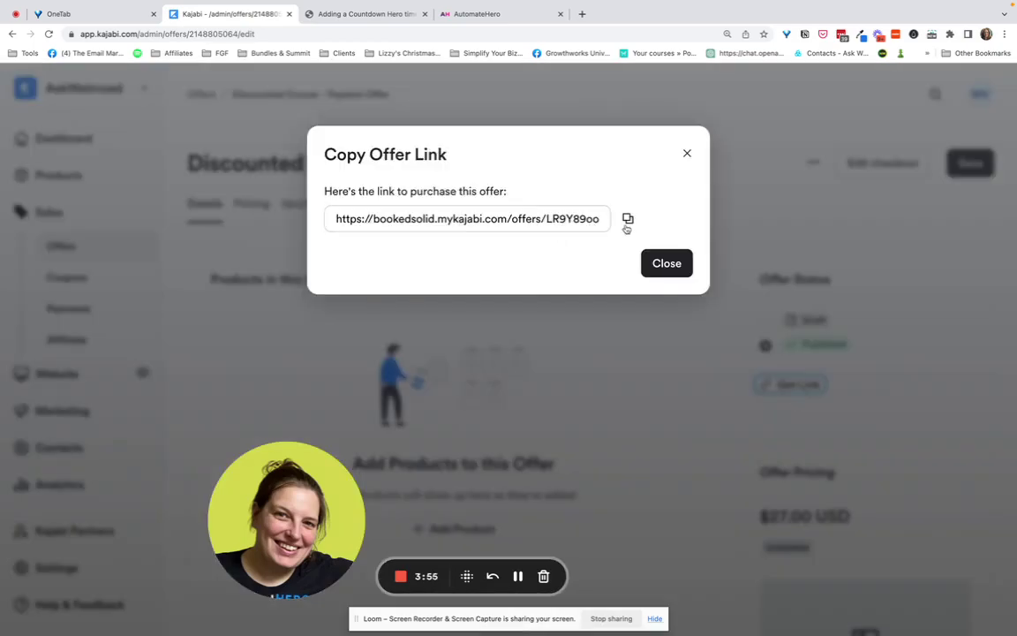
pyautogui.click(628, 219)
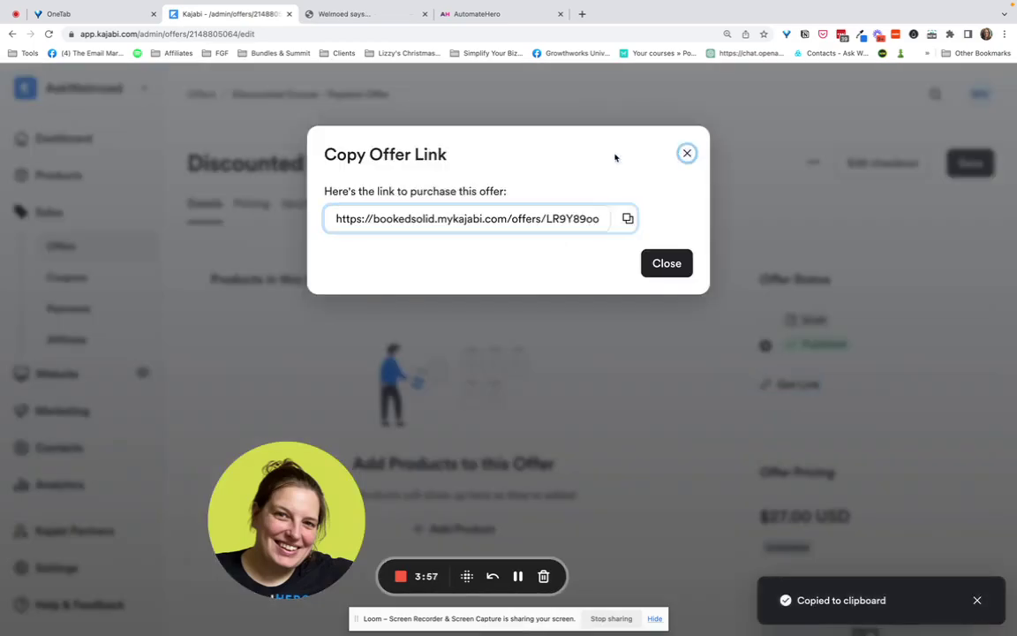
pyautogui.click(687, 153)
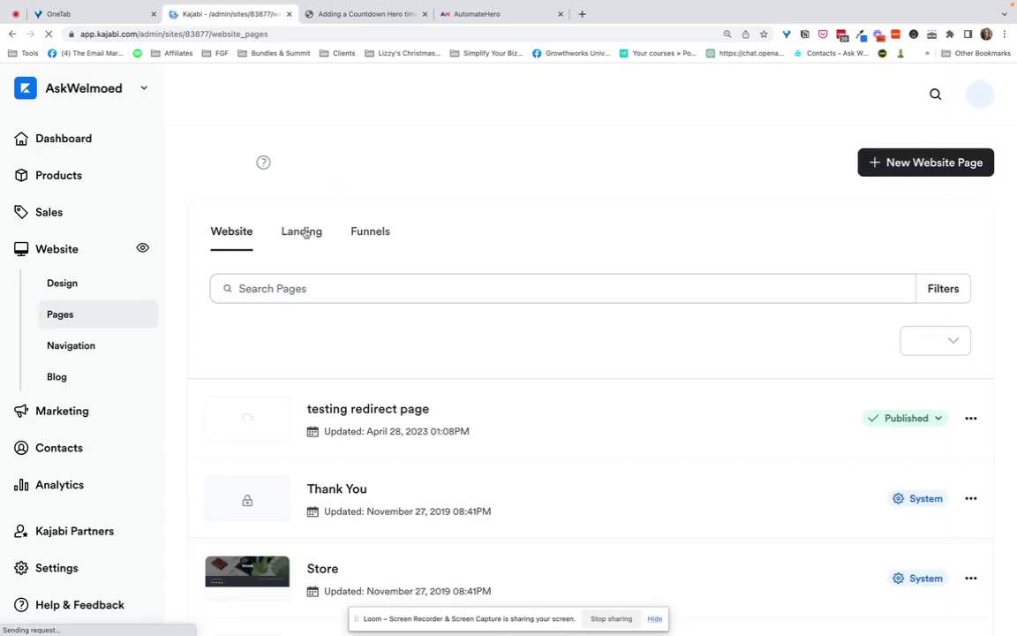
# Create a Blank-template landing page named 'test landing page with checkout form'.
pyautogui.click(301, 233)
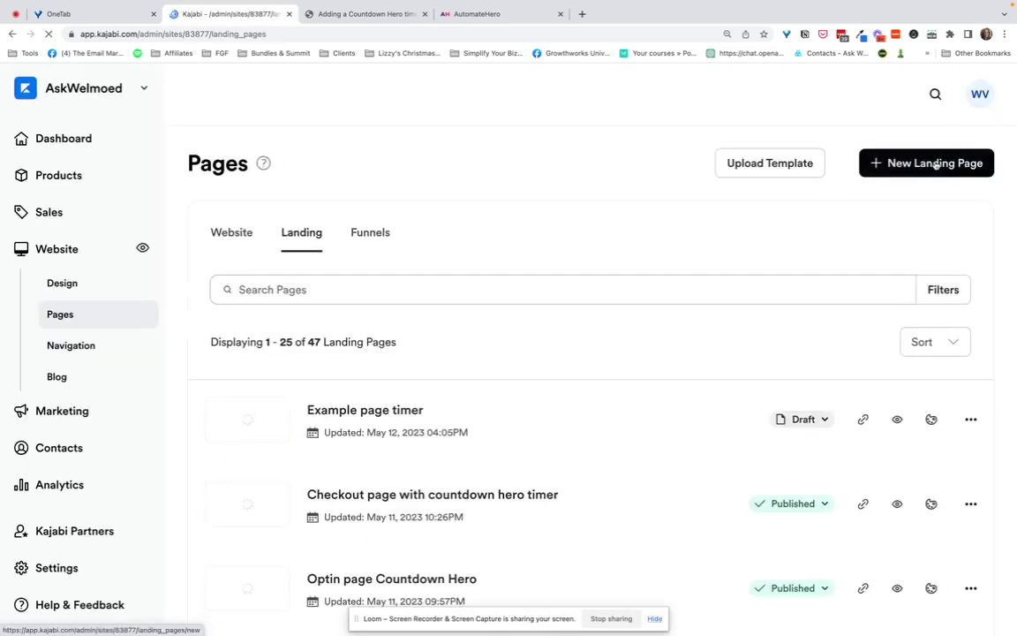
pyautogui.click(935, 164)
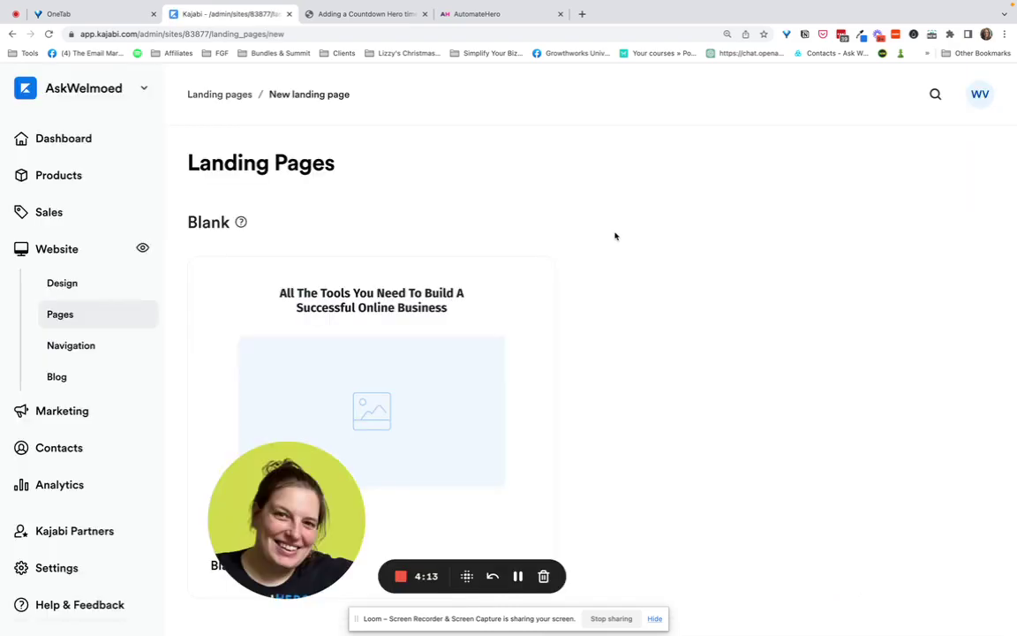
pyautogui.click(399, 411)
pyautogui.click(647, 269)
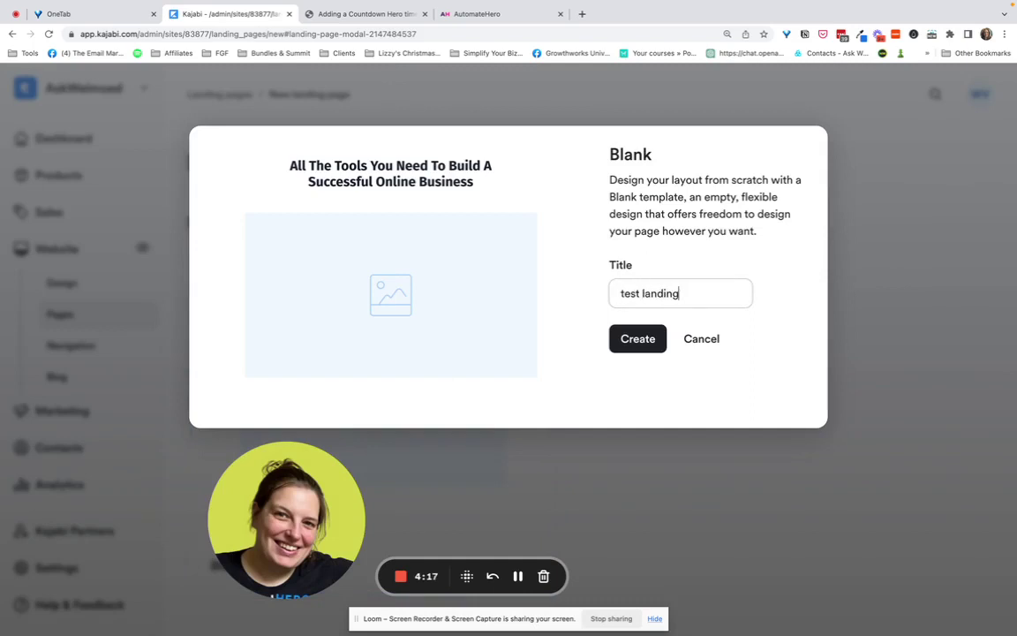
pyautogui.write('test landing page with checkout form')
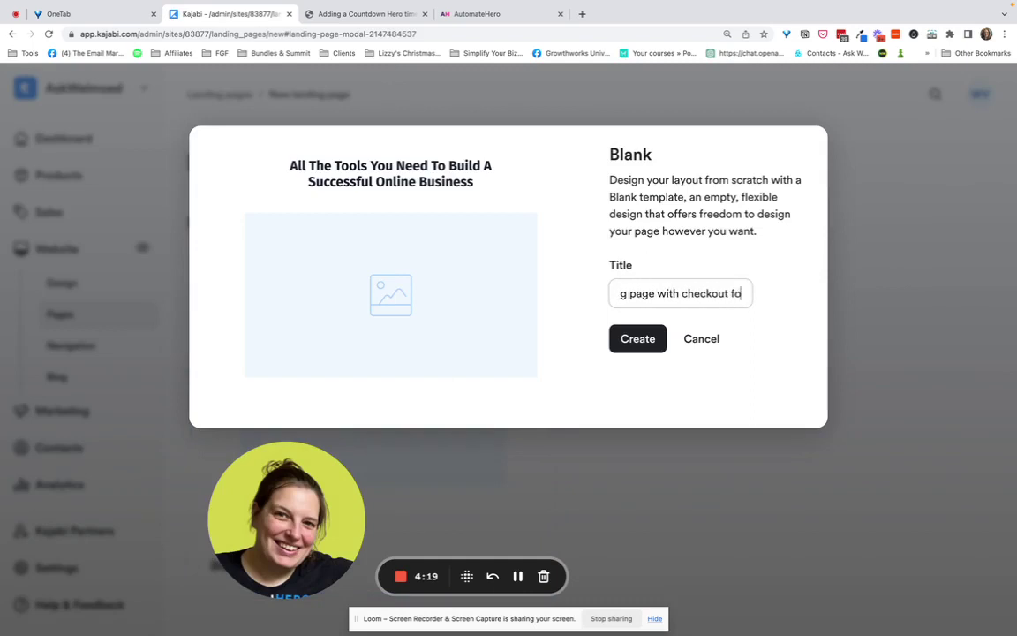
pyautogui.click(628, 341)
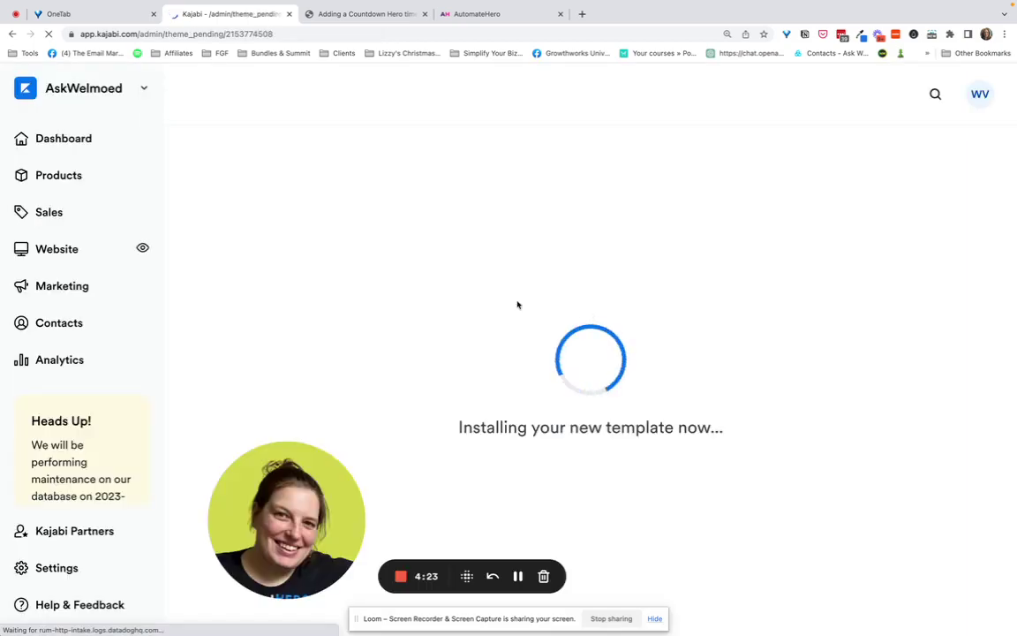
# Let the new landing page load in the page builder with its default Hero section.
pyautogui.moveTo(300, 510); pyautogui.dragTo(116, 536)
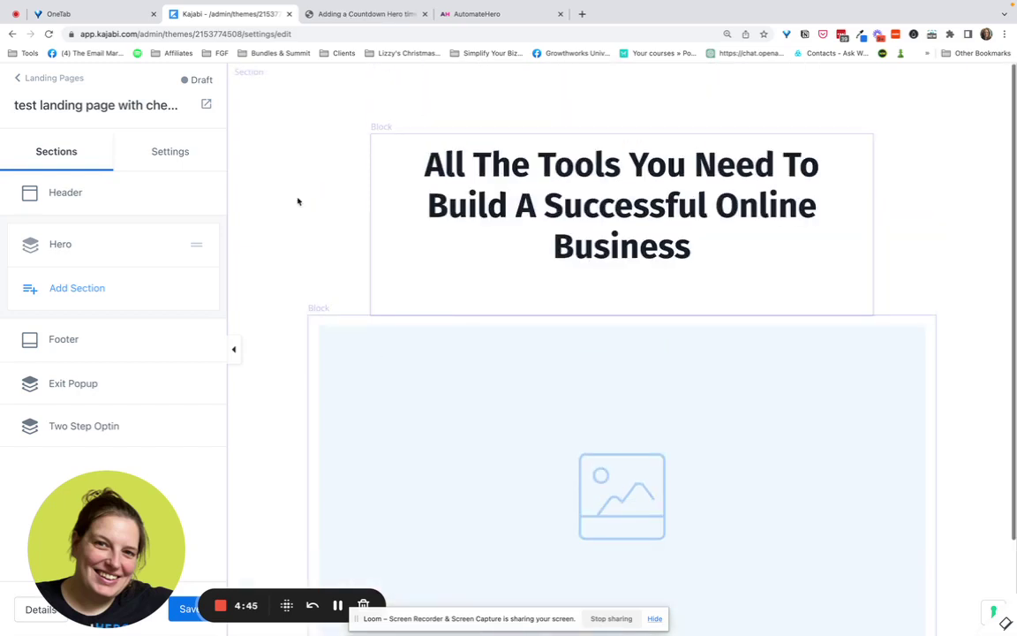
# Delete the Image block from the Hero section.
pyautogui.click(60, 245)
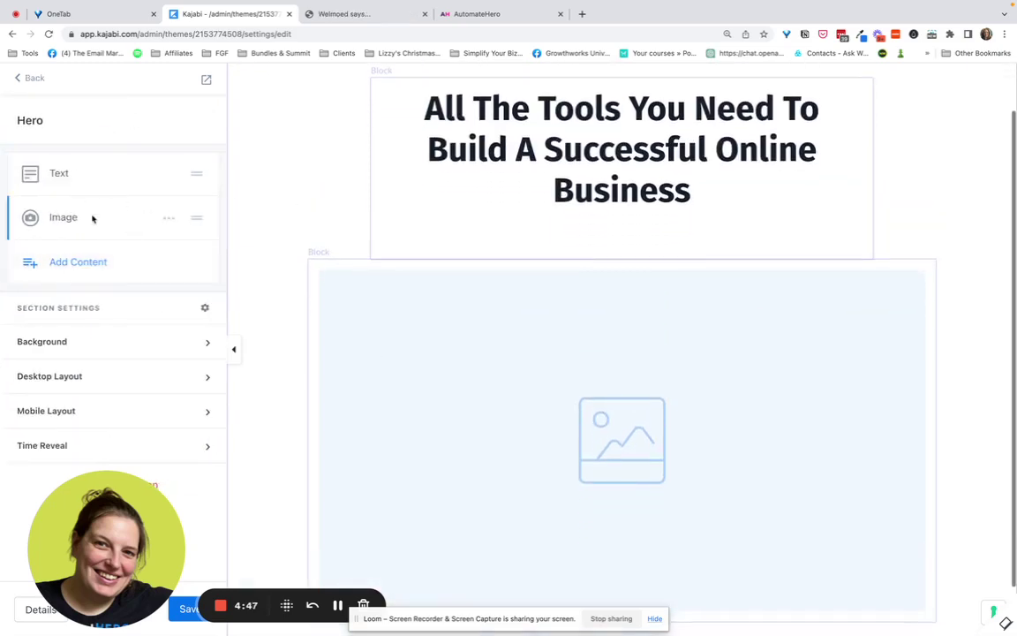
pyautogui.click(169, 218)
pyautogui.click(92, 326)
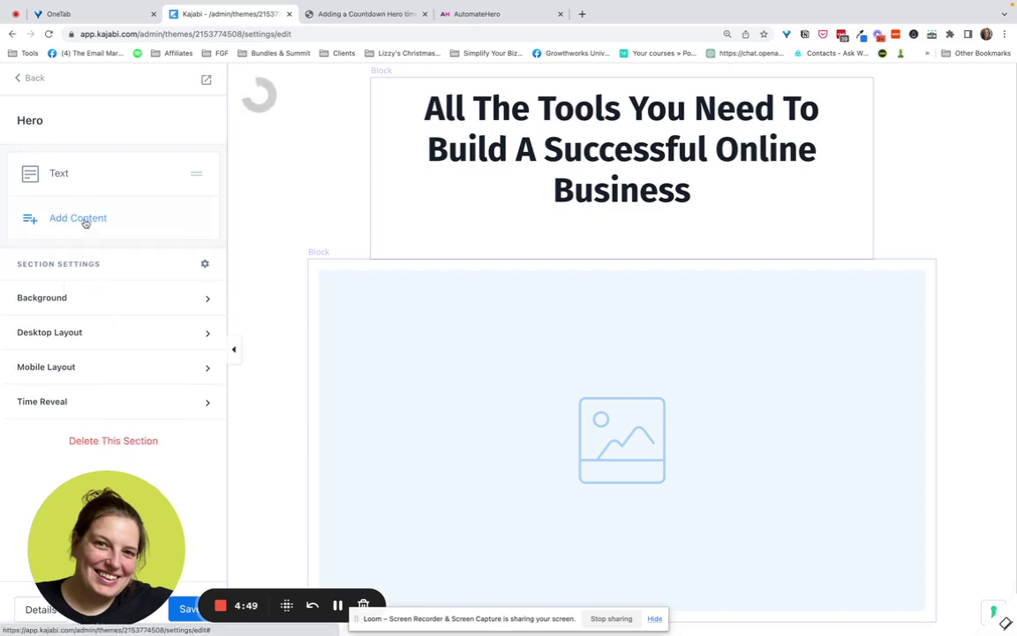
# Start editing the heading block, then undo the mistaken edits to restore it.
pyautogui.click(59, 173)
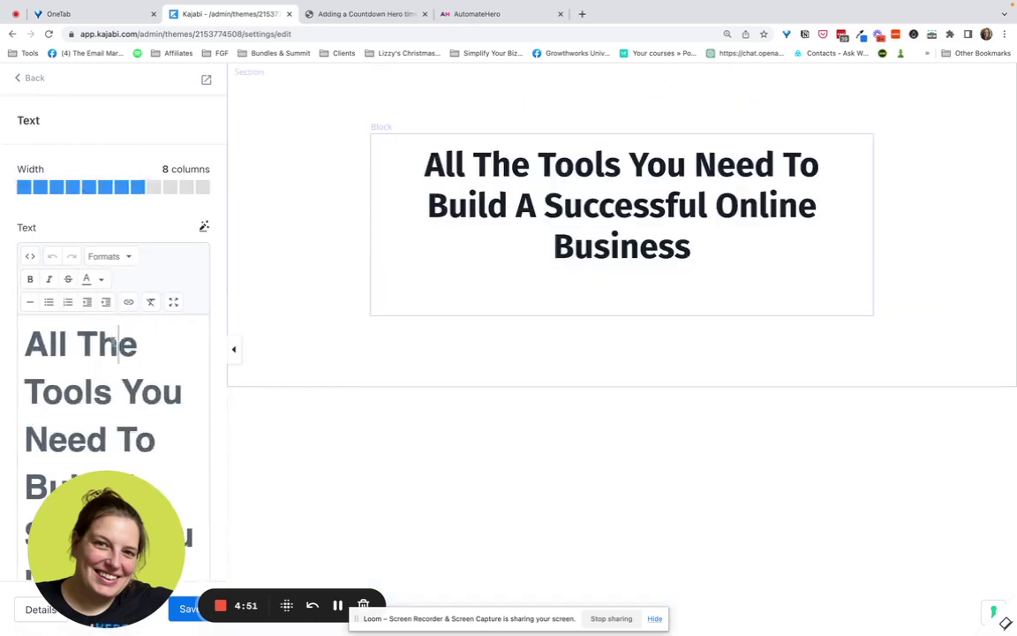
pyautogui.hotkey('ctrl', 'a')
pyautogui.write('=Co')
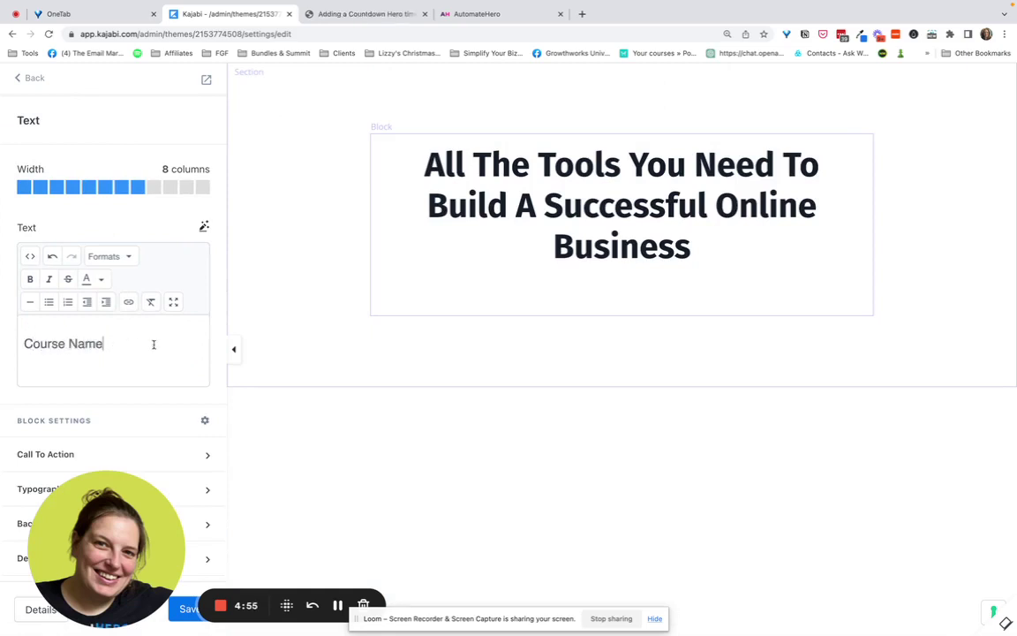
pyautogui.hotkey('ctrl', 'z')
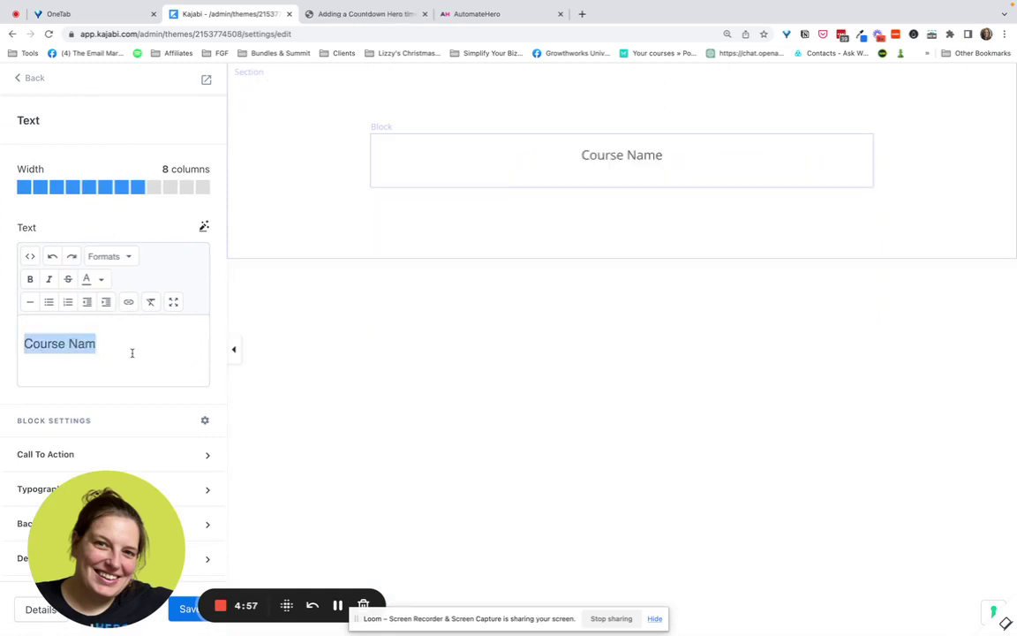
pyautogui.hotkey('ctrl', 'z')
pyautogui.hotkey('ctrl', 'z')
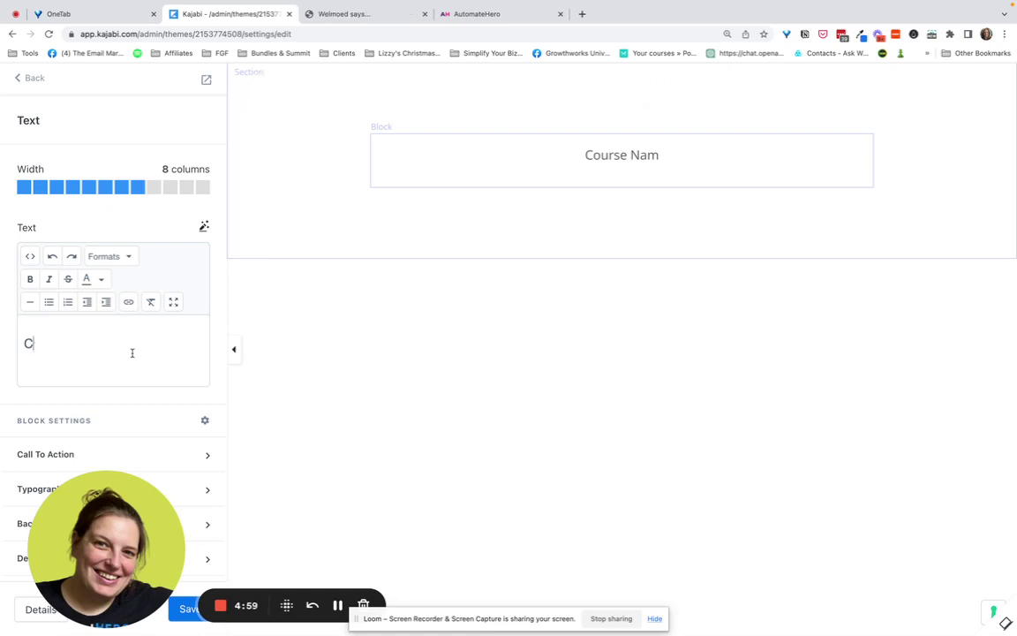
pyautogui.hotkey('ctrl', 'z')
# Replace the default online-business headline with 'Course Name'.
pyautogui.click(132, 353)
pyautogui.moveTo(48, 344); pyautogui.dragTo(220, 608)
pyautogui.press('BackSpace')
pyautogui.write('Course Name')
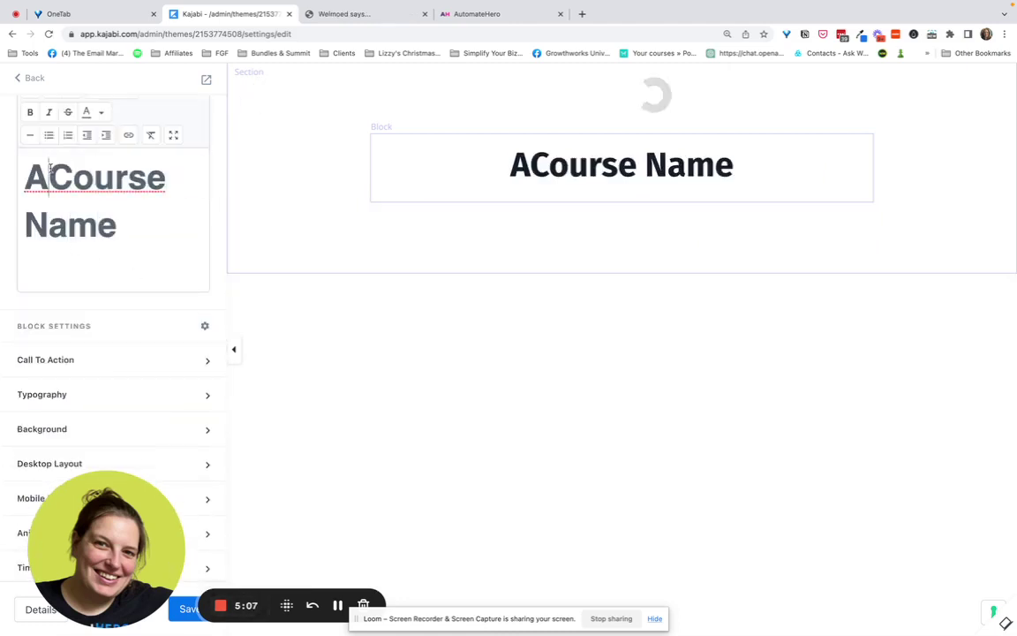
pyautogui.press('BackSpace')
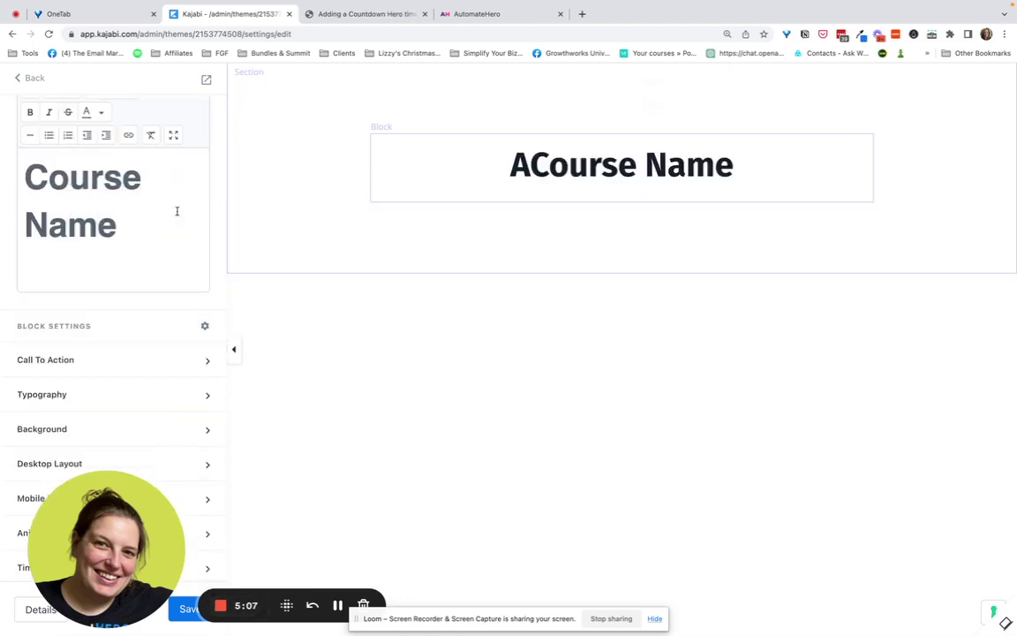
pyautogui.click(29, 78)
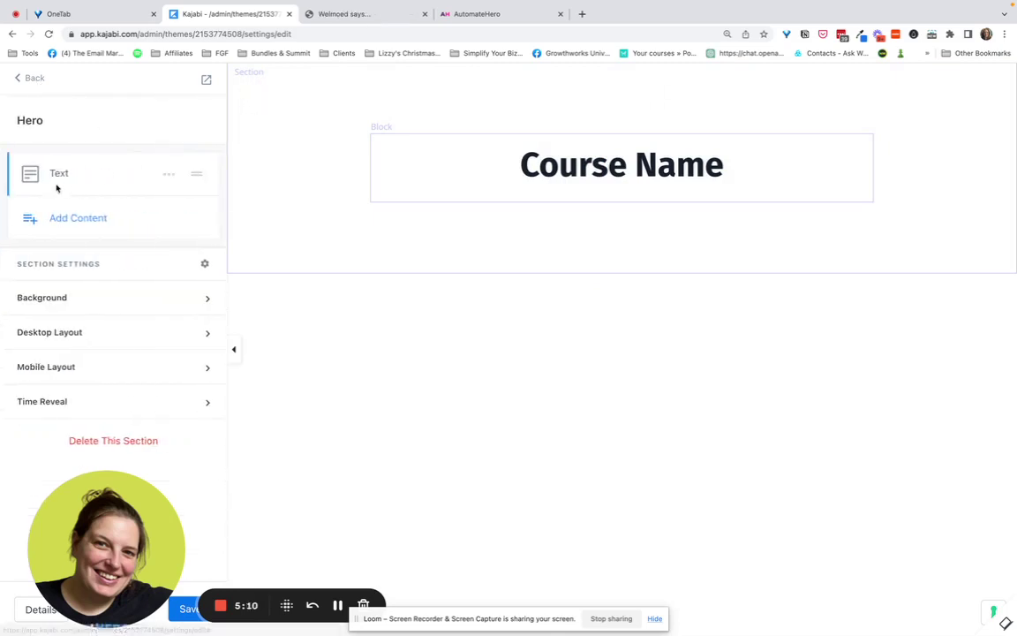
# Add a new blank Custom Section to the landing page.
pyautogui.click(31, 78)
pyautogui.click(78, 296)
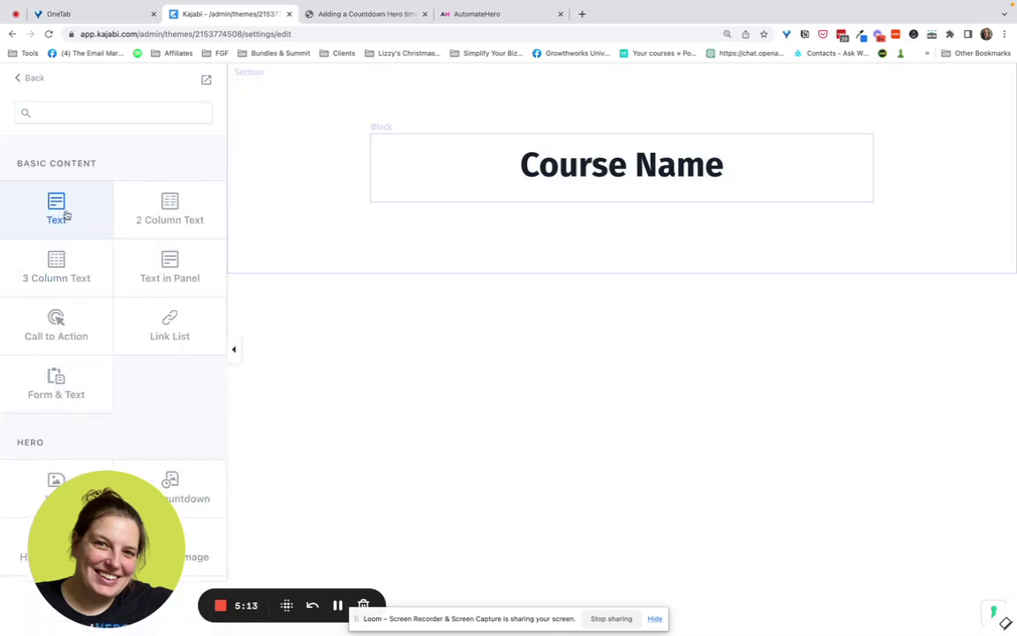
pyautogui.scroll(-3, 71, 260)
pyautogui.scroll(-2, 73, 257)
pyautogui.scroll(1, 71, 257)
pyautogui.scroll(-10, 70, 256)
pyautogui.scroll(-10, 73, 254)
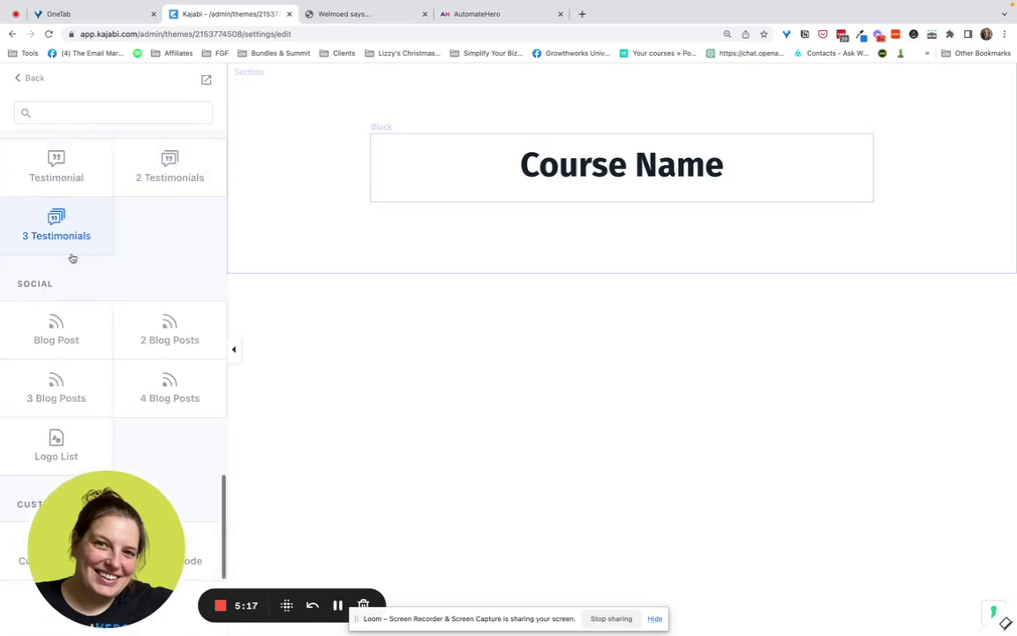
pyautogui.moveTo(201, 497); pyautogui.dragTo(394, 433)
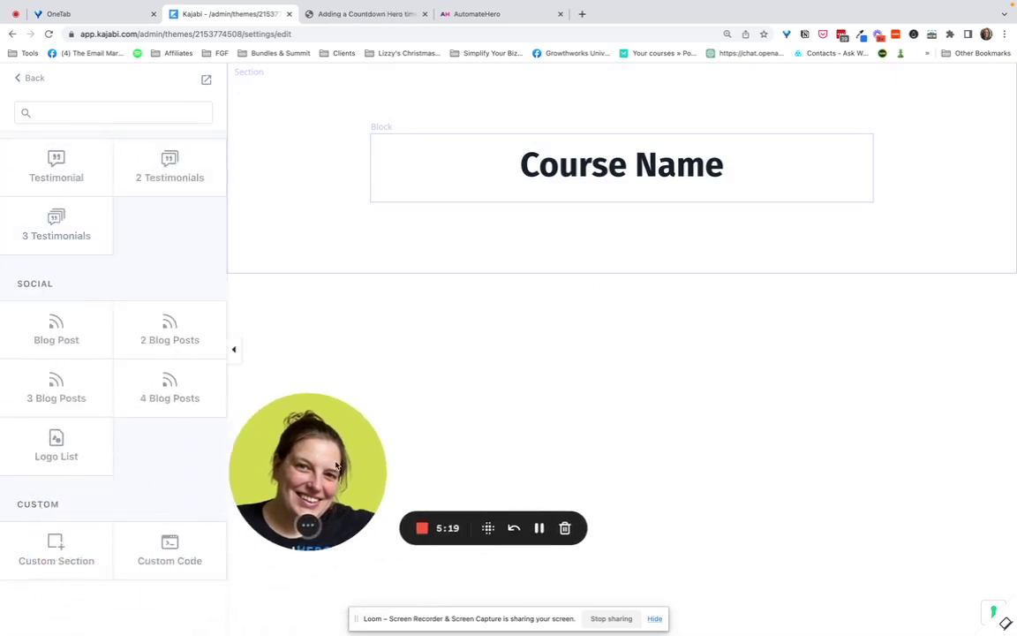
pyautogui.click(54, 546)
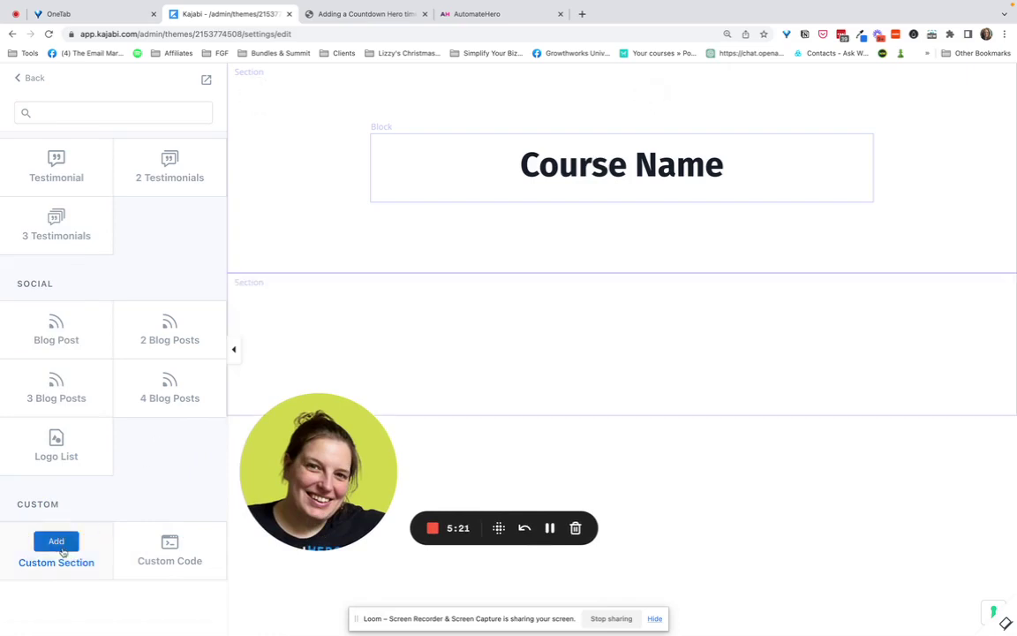
# Add a 6-column Image block showing the Personalized Freebies image from recent files.
pyautogui.click(73, 162)
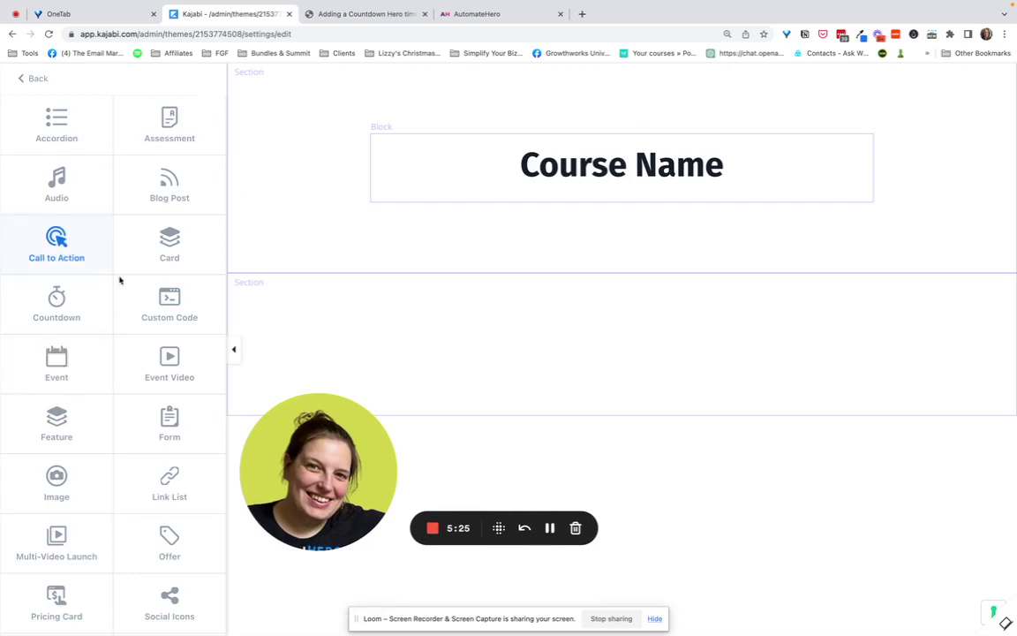
pyautogui.click(57, 485)
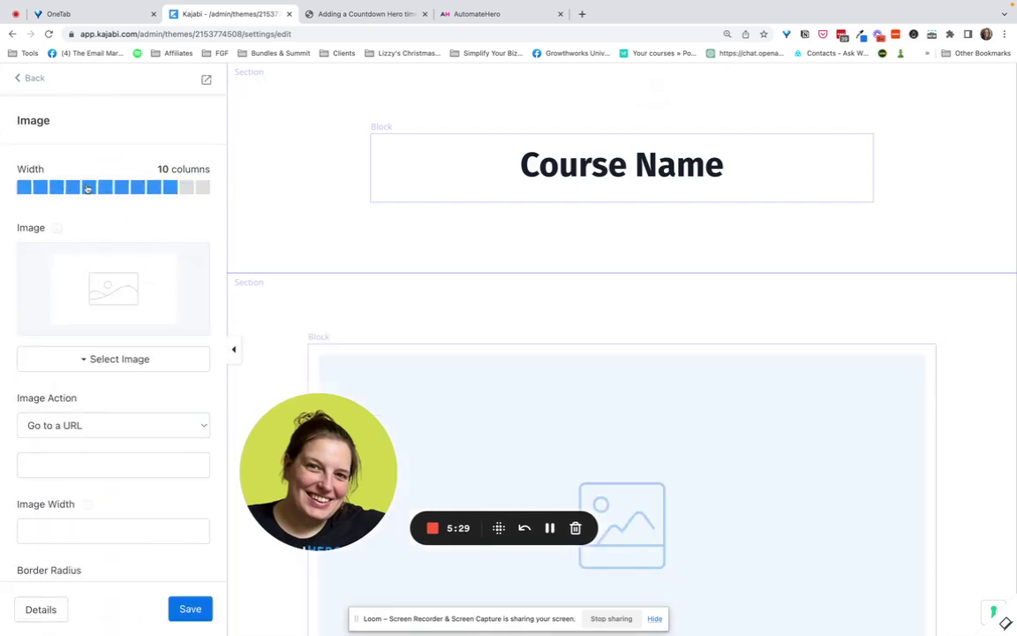
pyautogui.click(105, 187)
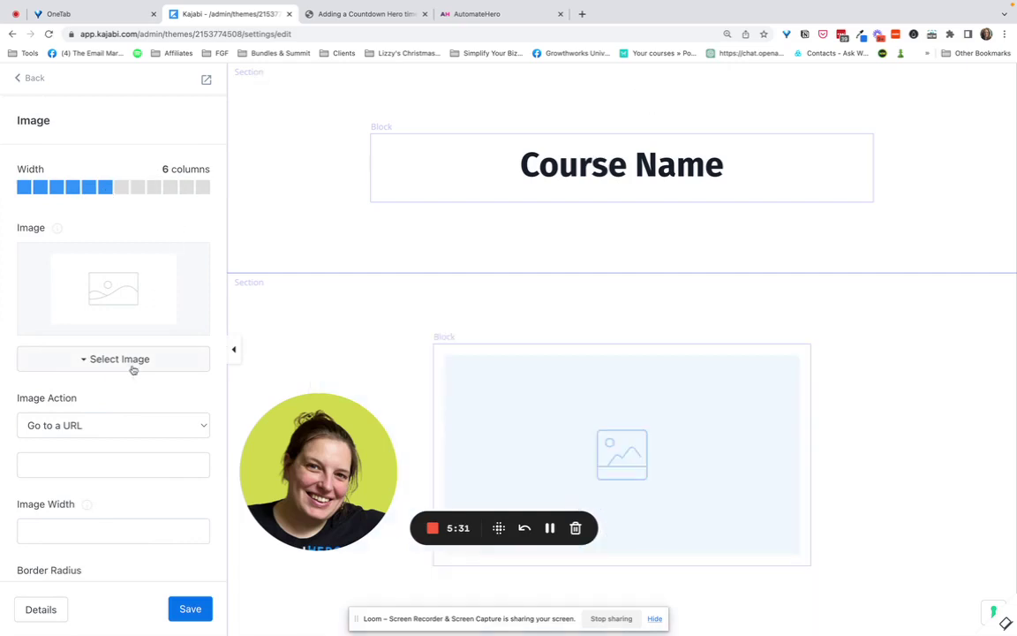
pyautogui.click(121, 359)
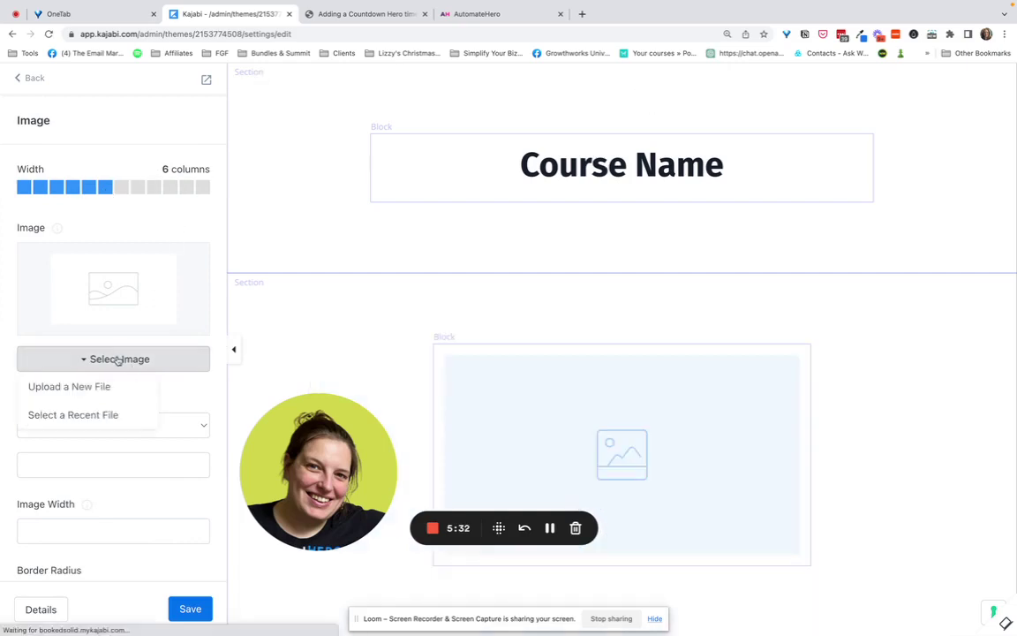
pyautogui.click(109, 414)
pyautogui.click(250, 300)
pyautogui.click(828, 175)
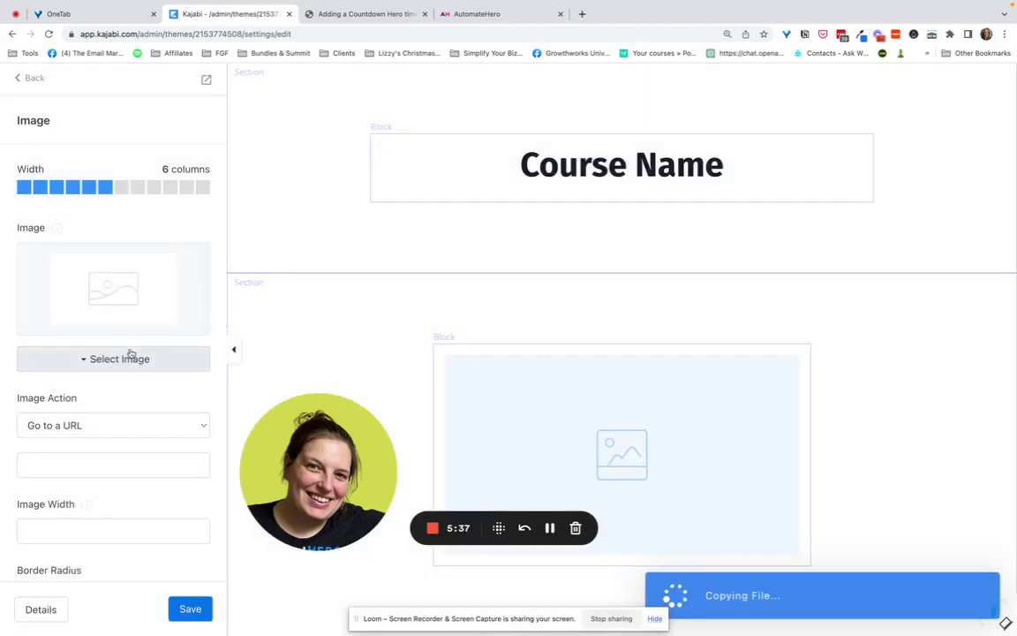
# Reapply the Personalized Freebies image to the block and save the page.
pyautogui.scroll(-2, 124, 408)
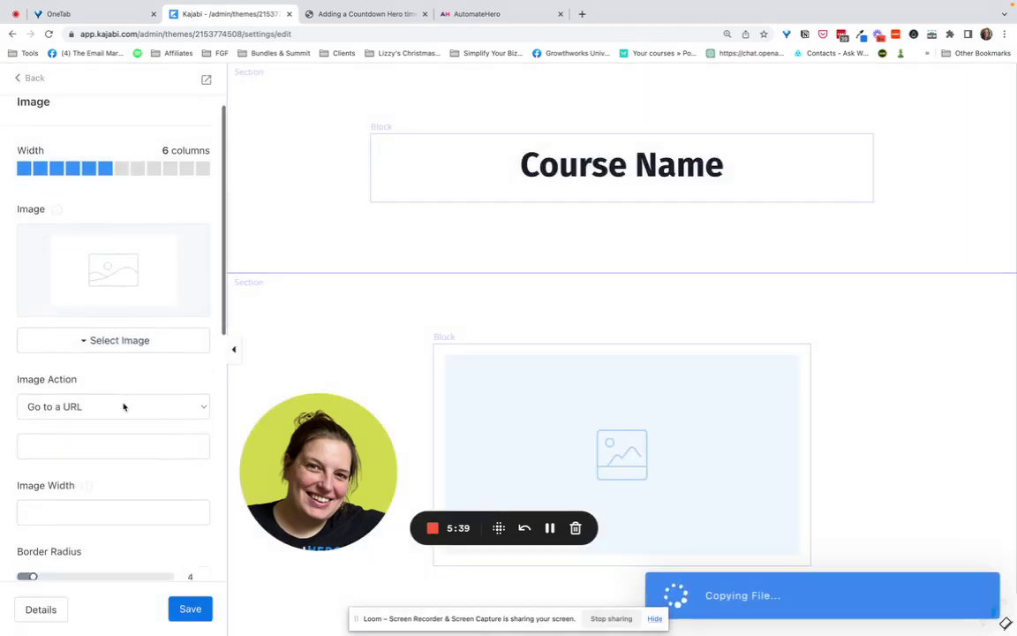
pyautogui.click(104, 324)
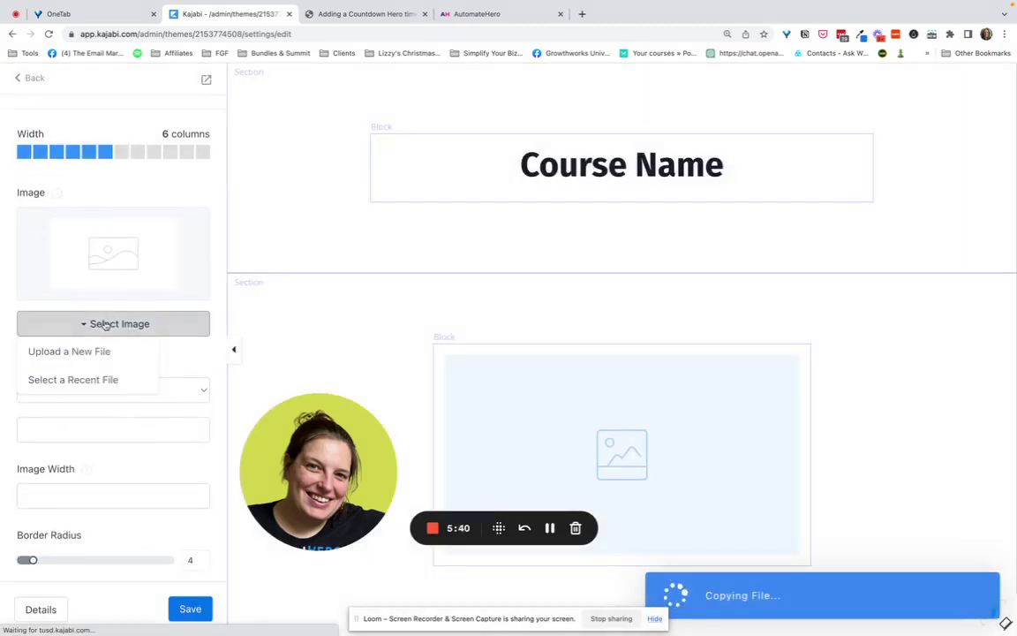
pyautogui.click(102, 378)
pyautogui.click(250, 292)
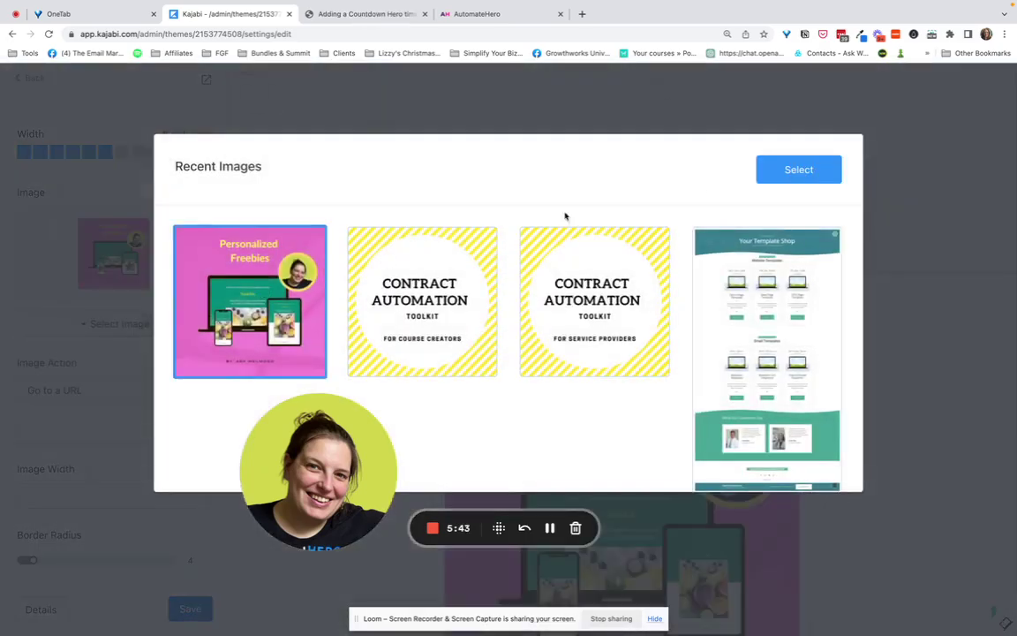
pyautogui.click(798, 170)
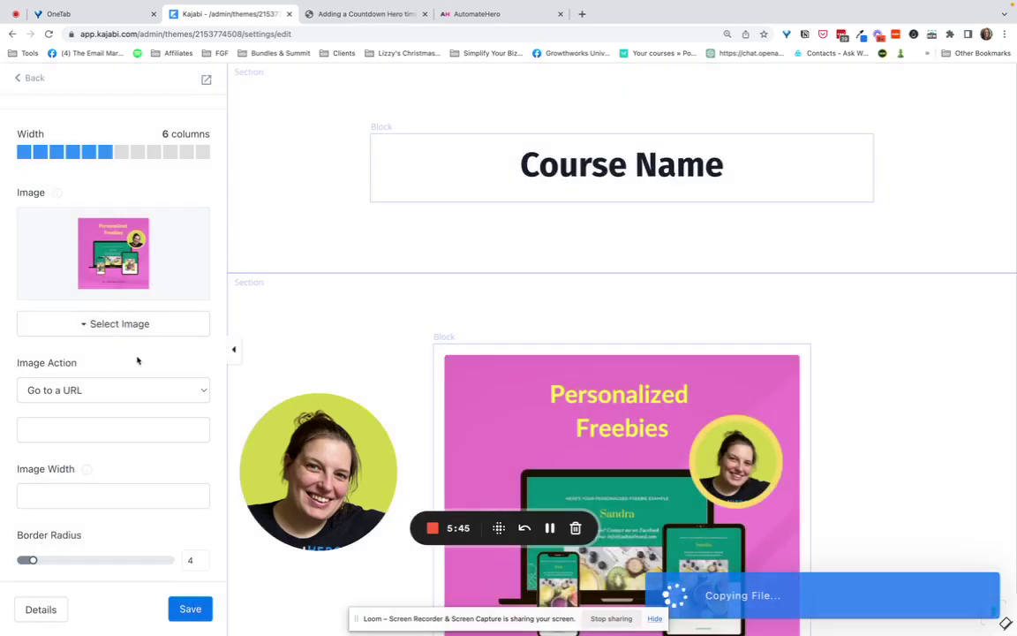
pyautogui.click(189, 608)
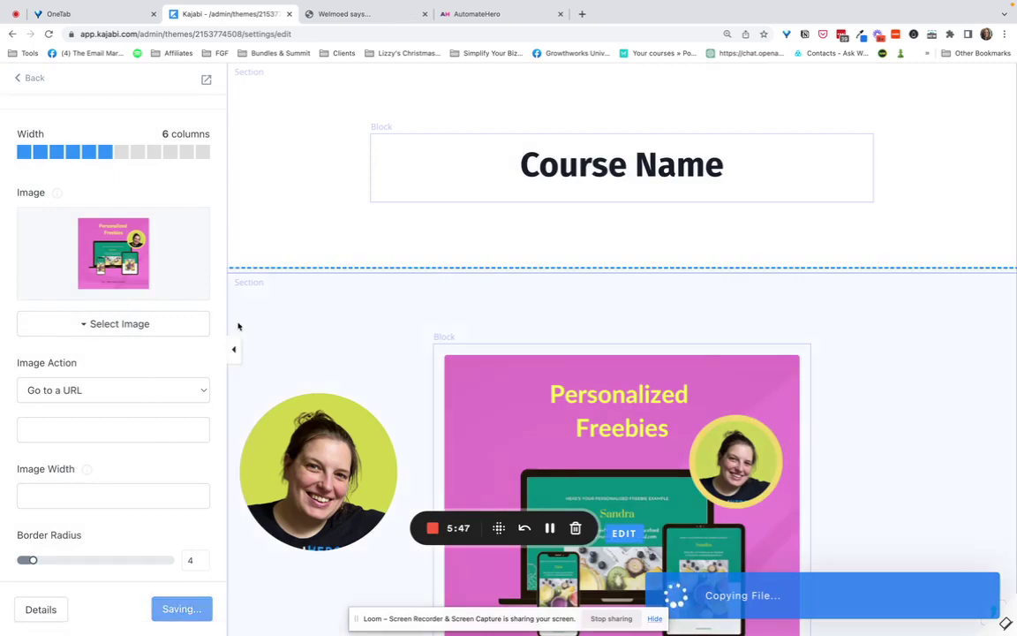
pyautogui.click(36, 80)
# Add a Custom Code block and replace its placeholder with the offer URL plus '/checkout'.
pyautogui.click(81, 218)
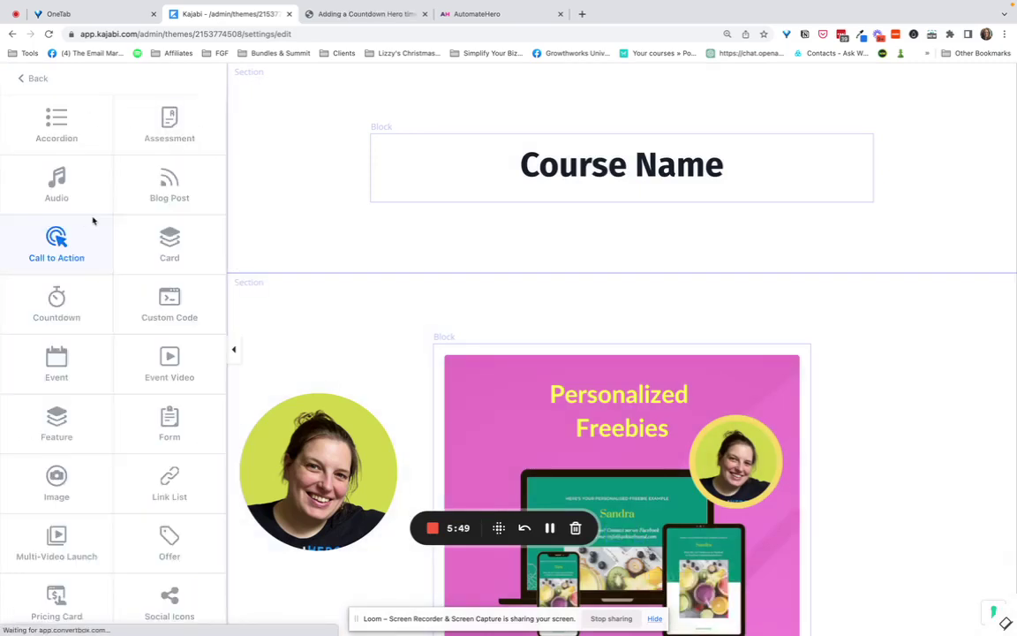
pyautogui.scroll(-3, 151, 239)
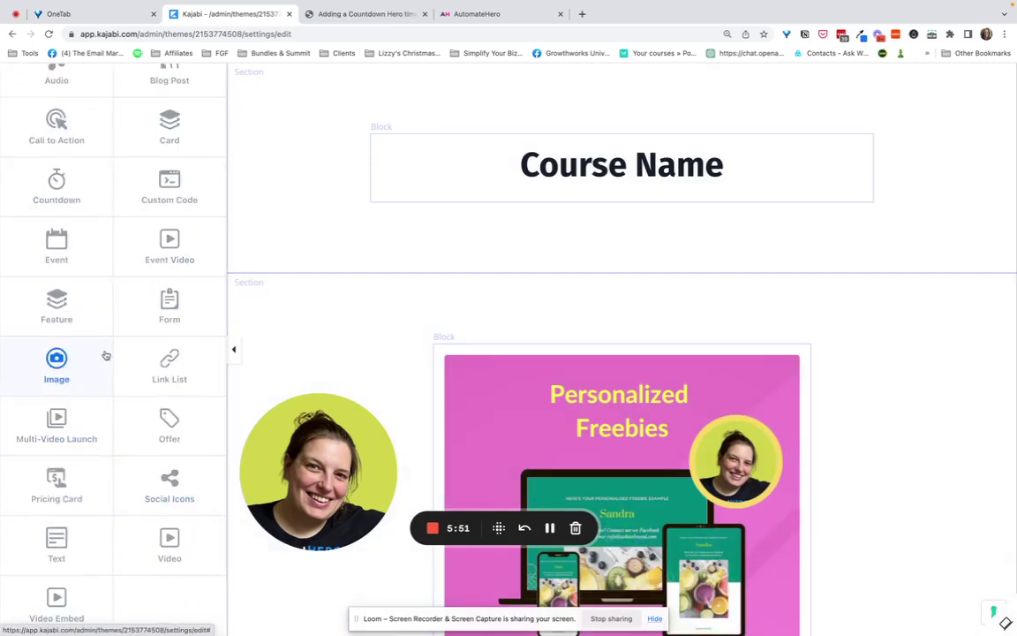
pyautogui.scroll(3, 106, 353)
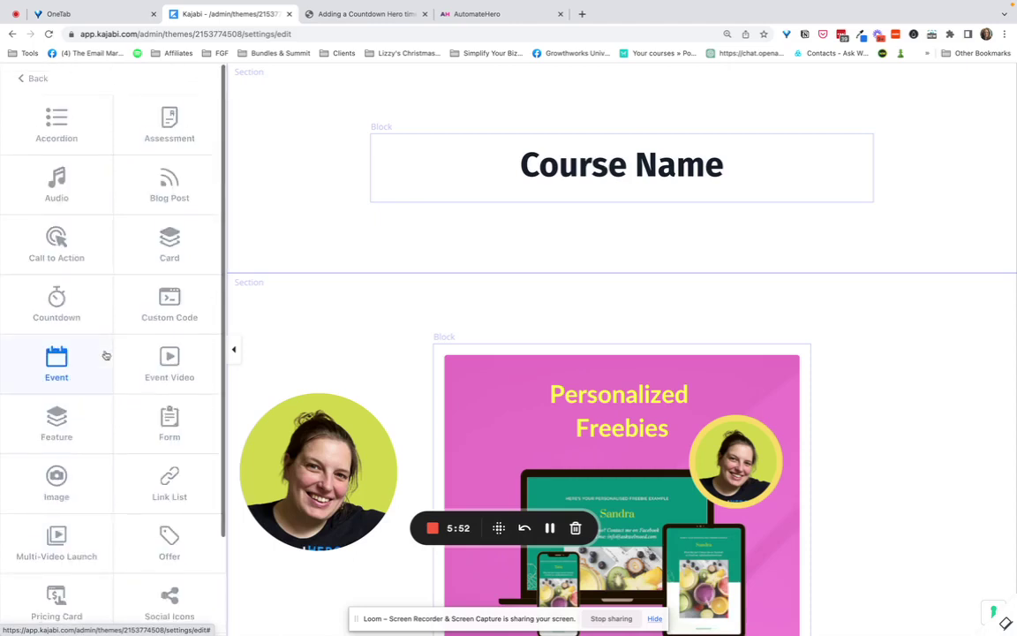
pyautogui.click(152, 281)
pyautogui.click(80, 217)
pyautogui.tripleClick(93, 256)
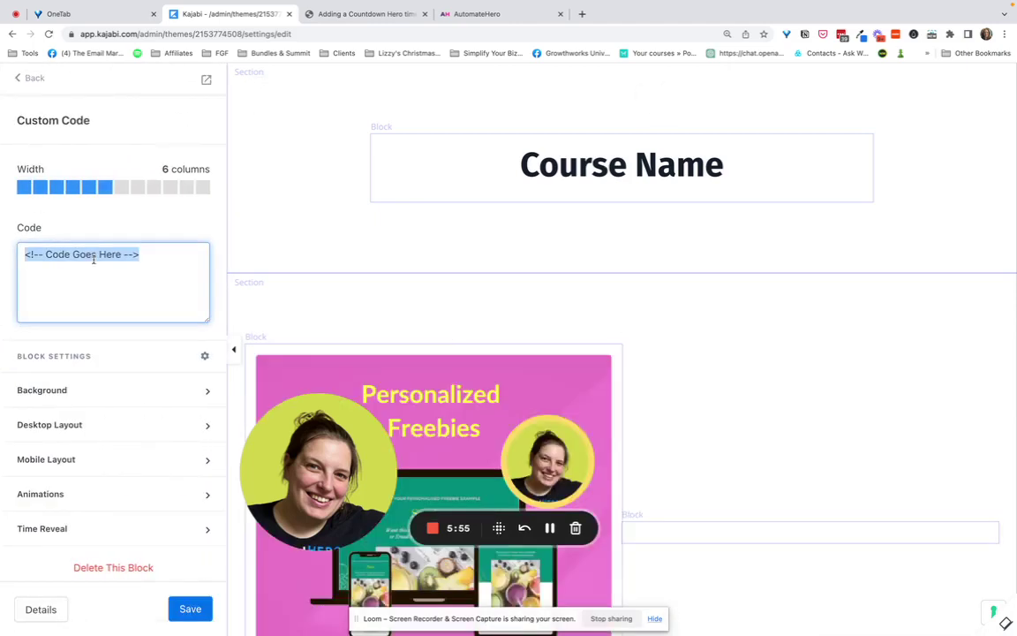
pyautogui.press('BackSpace')
pyautogui.write('https://bookedsolid.mykajabi.com/offers/LR9Y89oo')
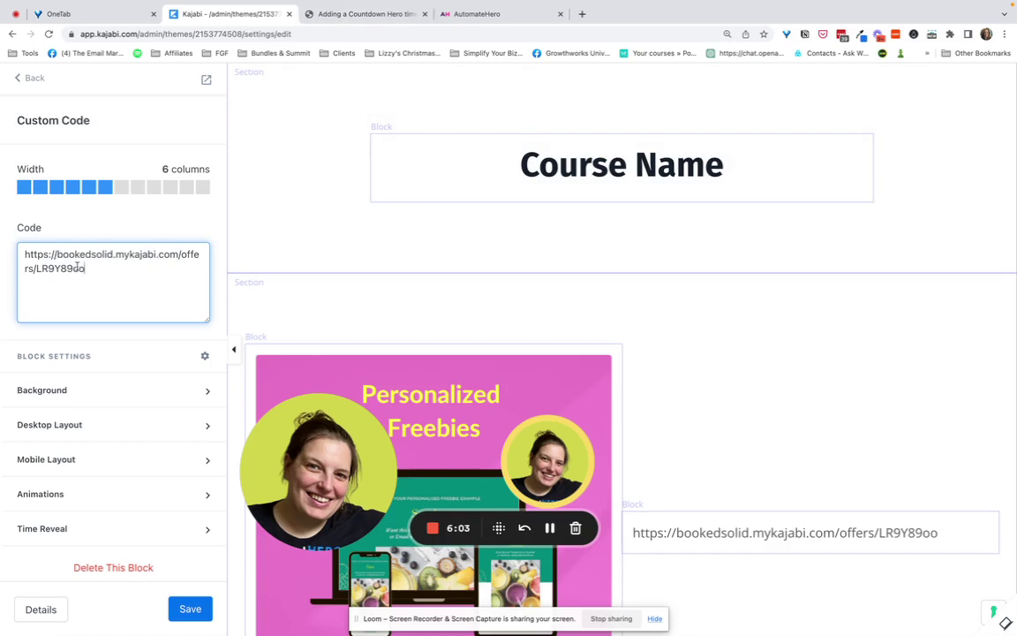
pyautogui.write('/checkout')
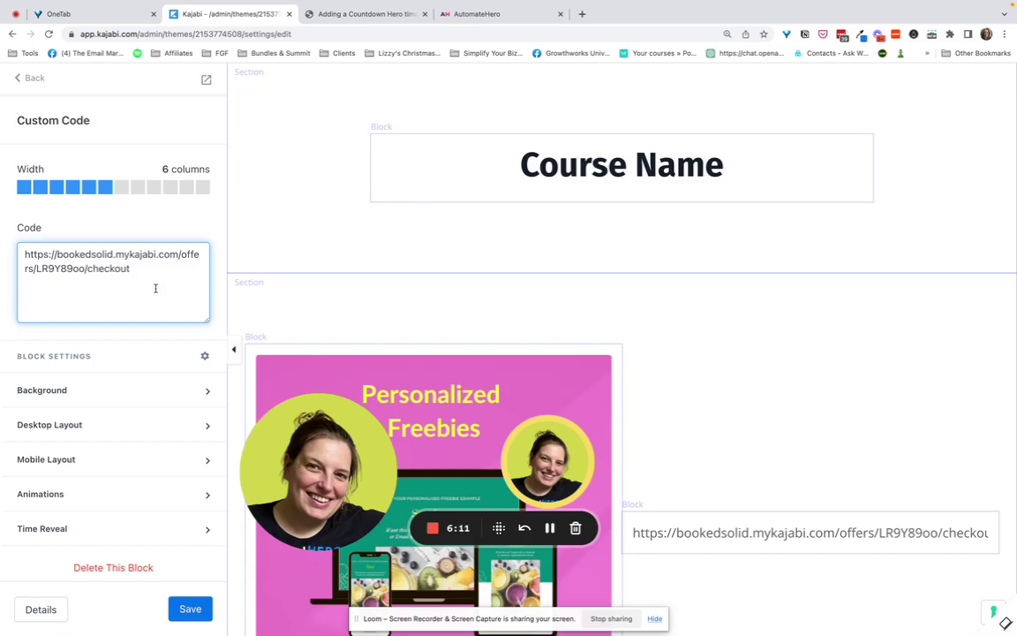
# In the Countdown Hero tutorial, select step 4's three-line ECF script code.
pyautogui.click(357, 15)
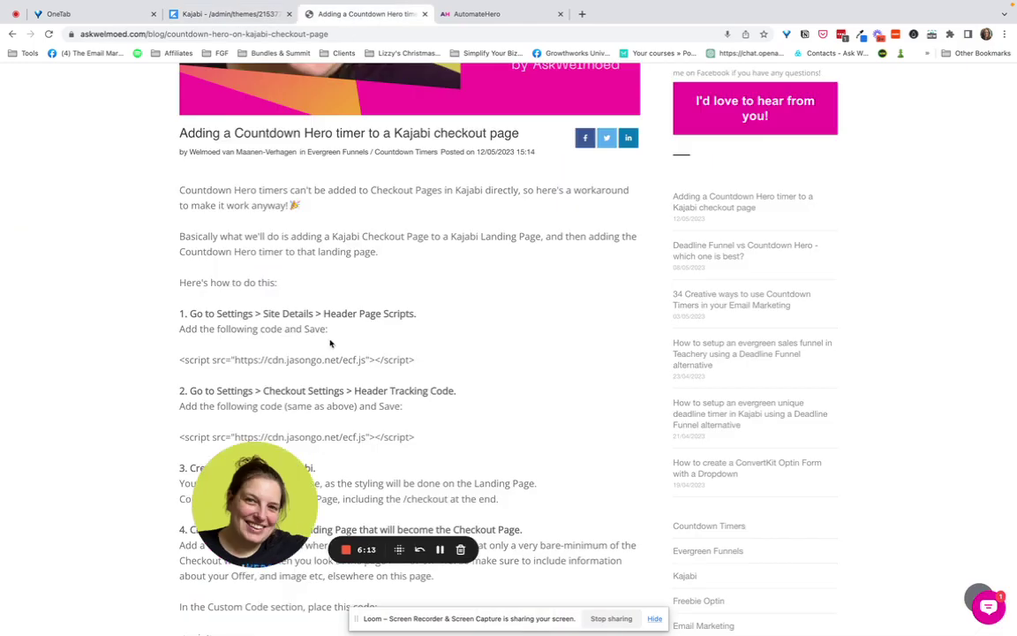
pyautogui.scroll(-6, 330, 342)
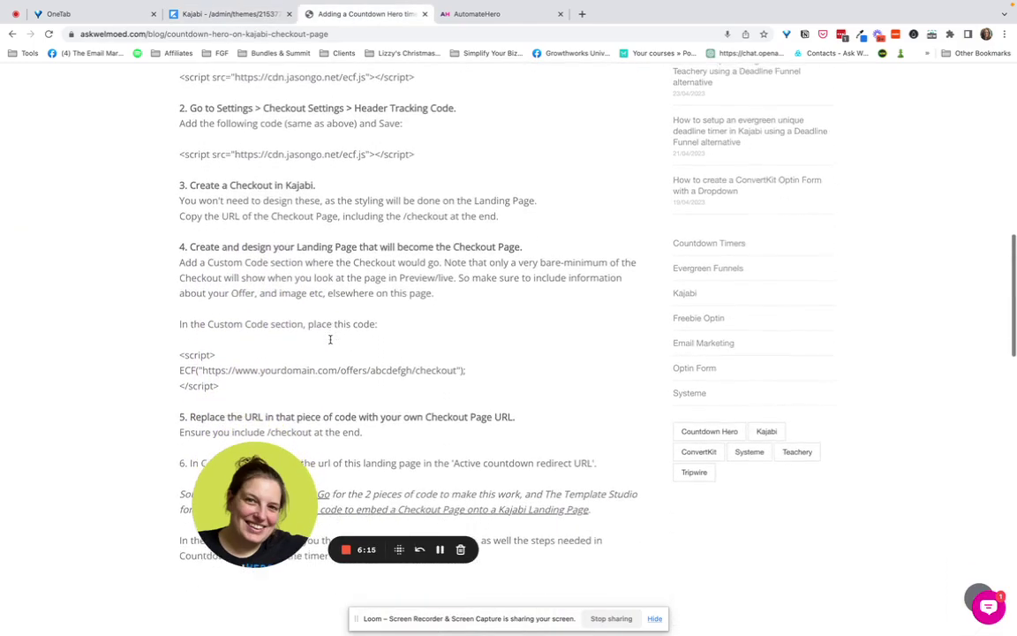
pyautogui.tripleClick(283, 148)
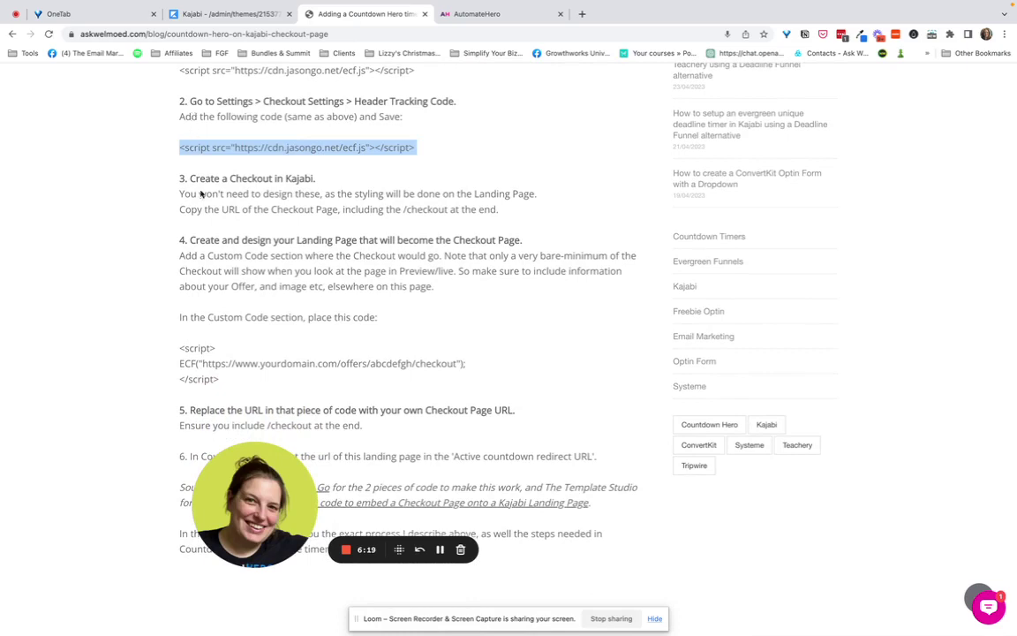
pyautogui.scroll(-1, 202, 200)
pyautogui.tripleClick(181, 289)
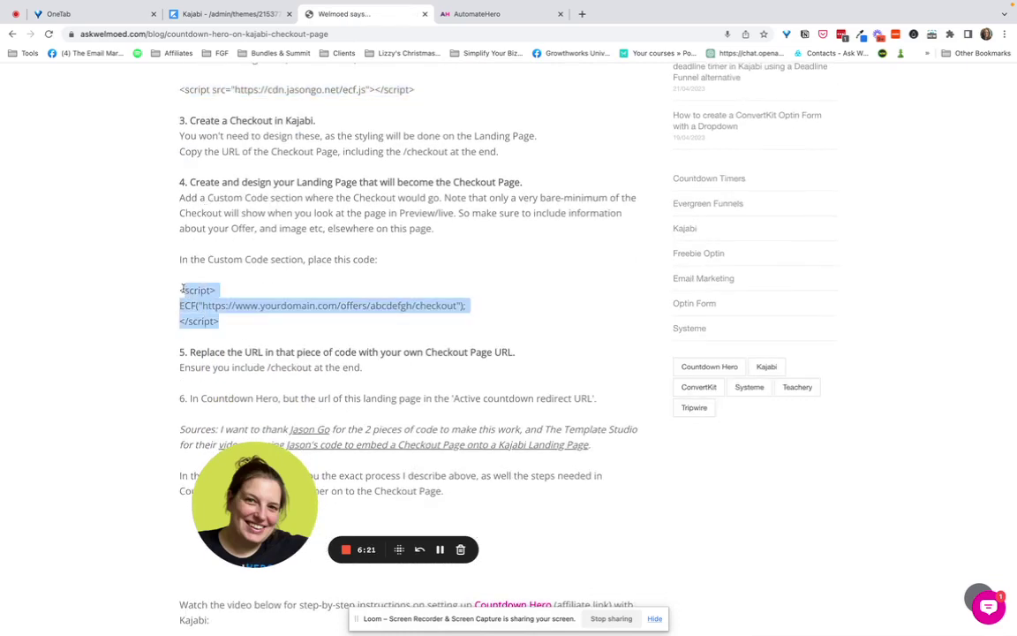
pyautogui.tripleClick(177, 290)
pyautogui.scroll(2, 248, 100)
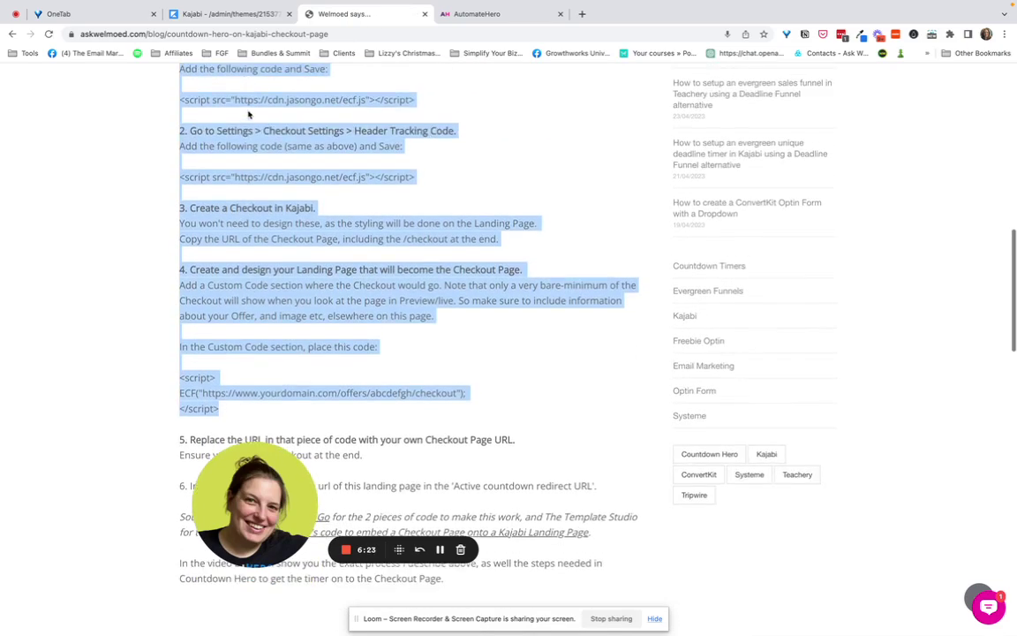
pyautogui.click(251, 162)
pyautogui.scroll(1, 234, 126)
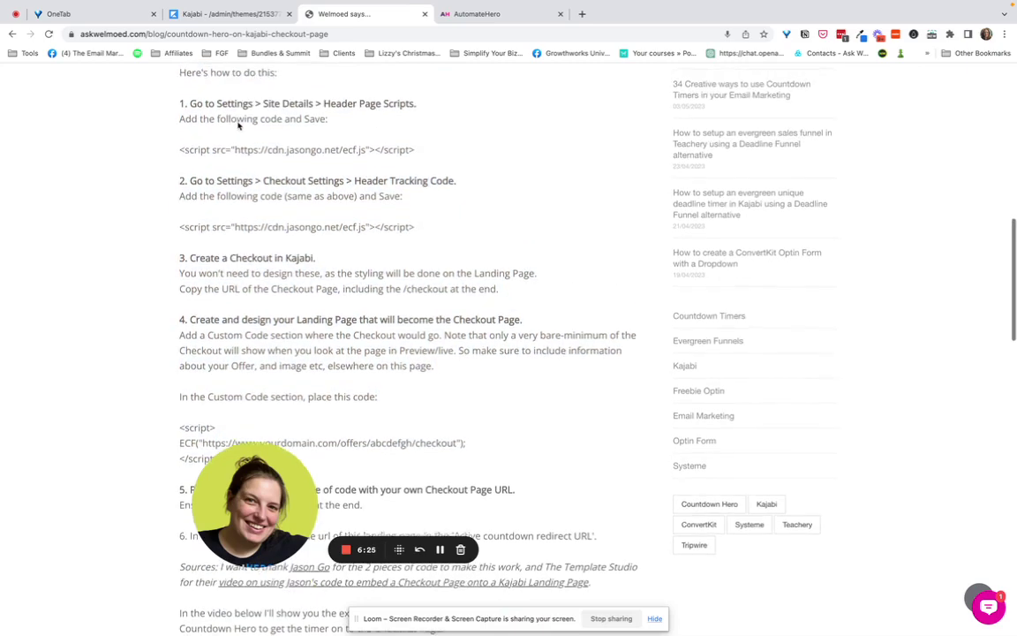
pyautogui.scroll(-3, 299, 195)
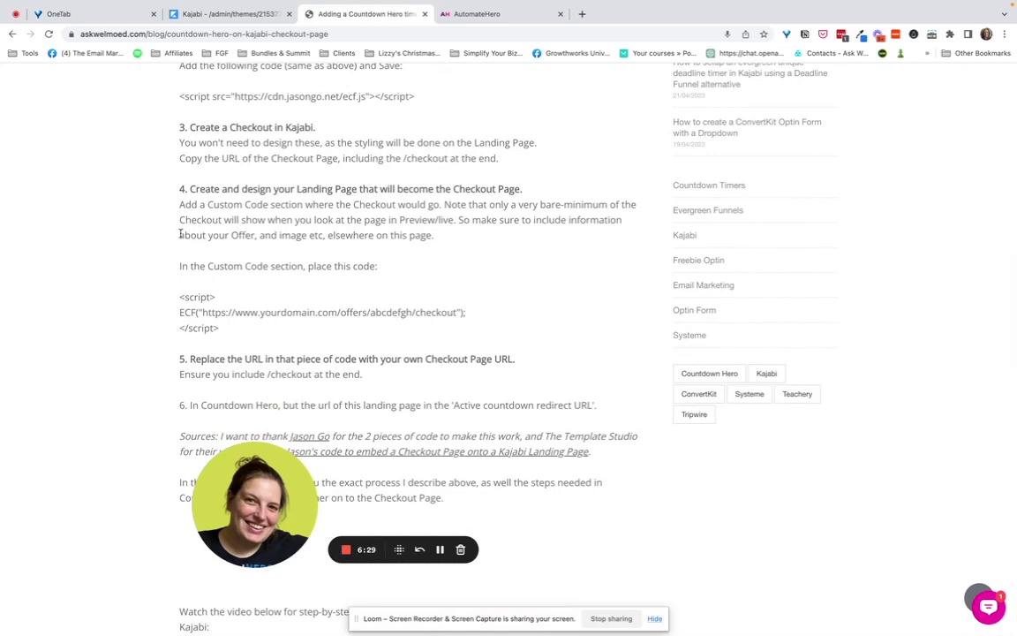
pyautogui.moveTo(223, 329); pyautogui.dragTo(180, 300)
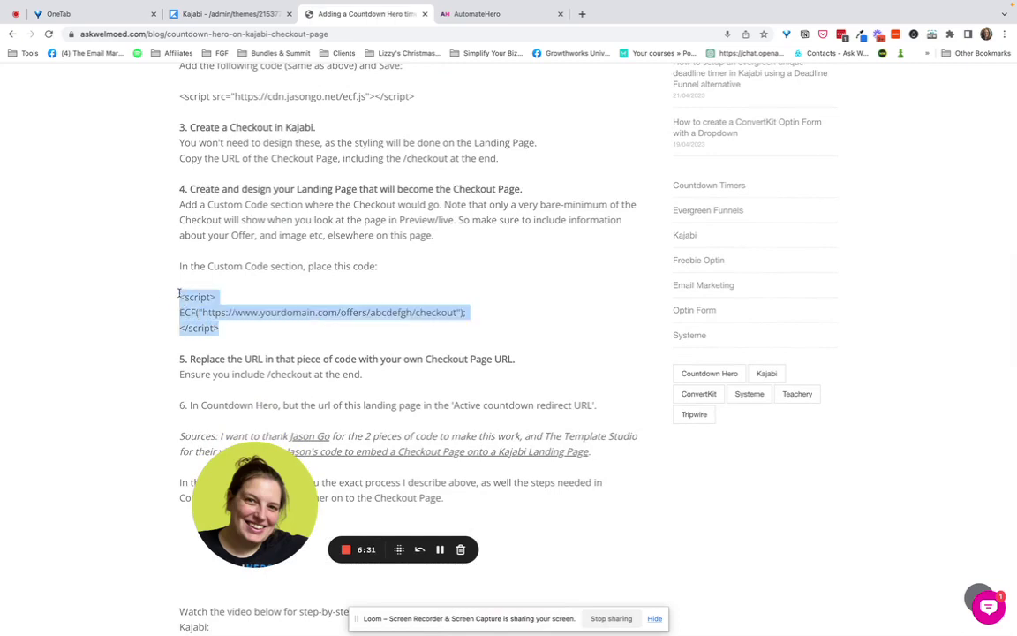
# Paste the ECF script into the Custom Code block, swap in the real checkout URL, and save.
pyautogui.hotkey('ctrl', 'c')
pyautogui.click(217, 14)
pyautogui.hotkey('ctrl', 'v')
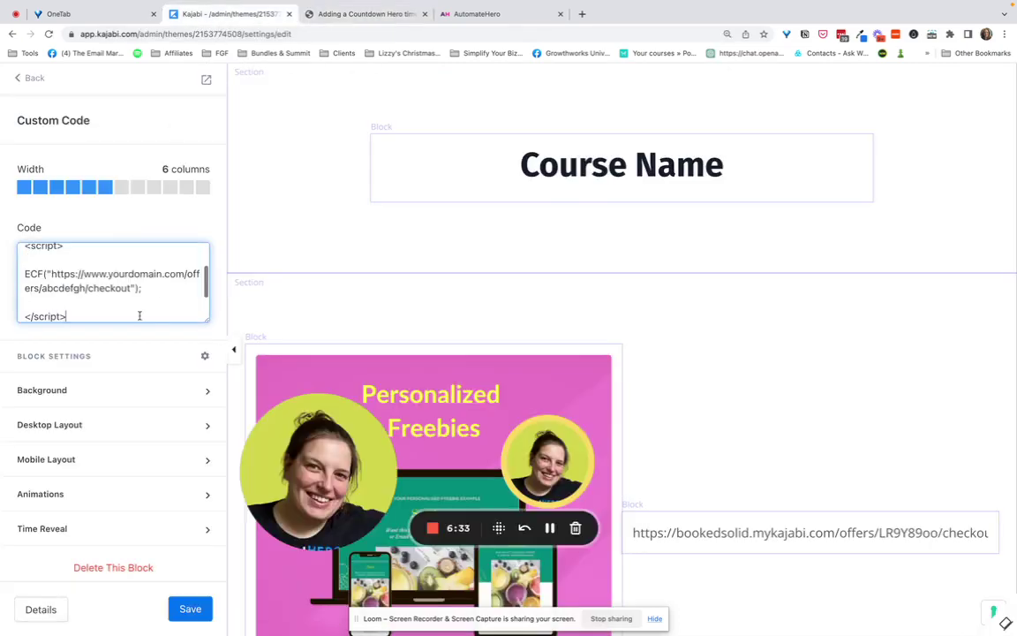
pyautogui.scroll(5, 139, 315)
pyautogui.moveTo(132, 269); pyautogui.dragTo(16, 247)
pyautogui.hotkey('ctrl', 'x')
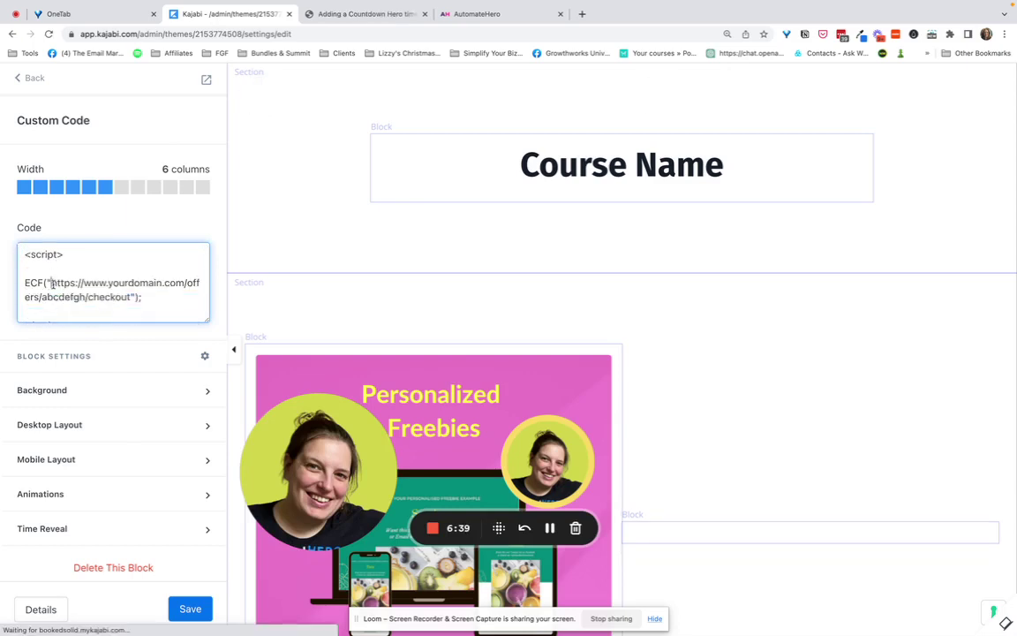
pyautogui.moveTo(50, 283); pyautogui.dragTo(107, 297)
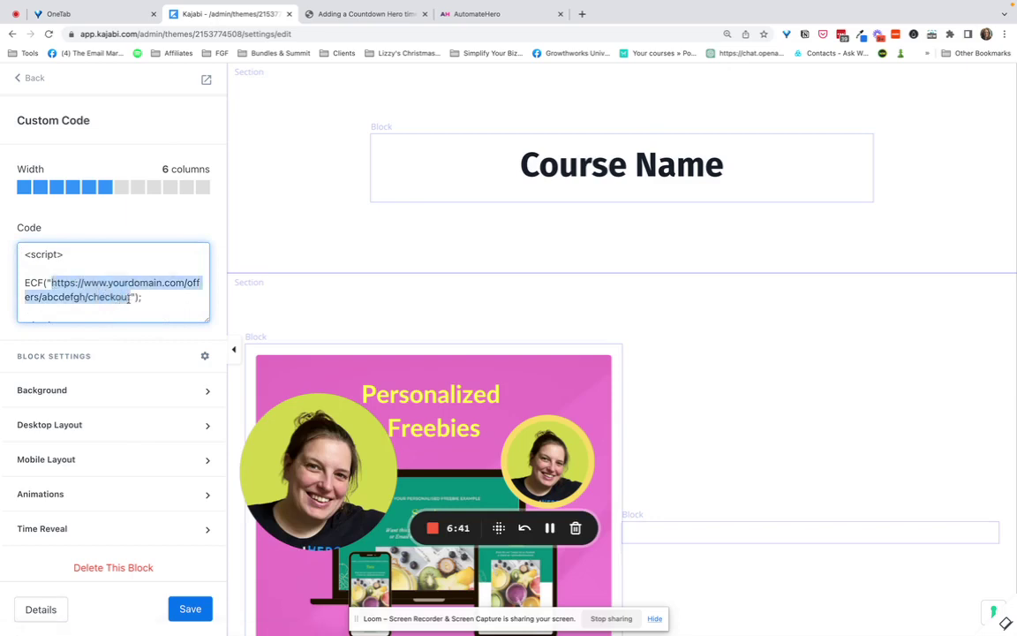
pyautogui.hotkey('ctrl', 'v')
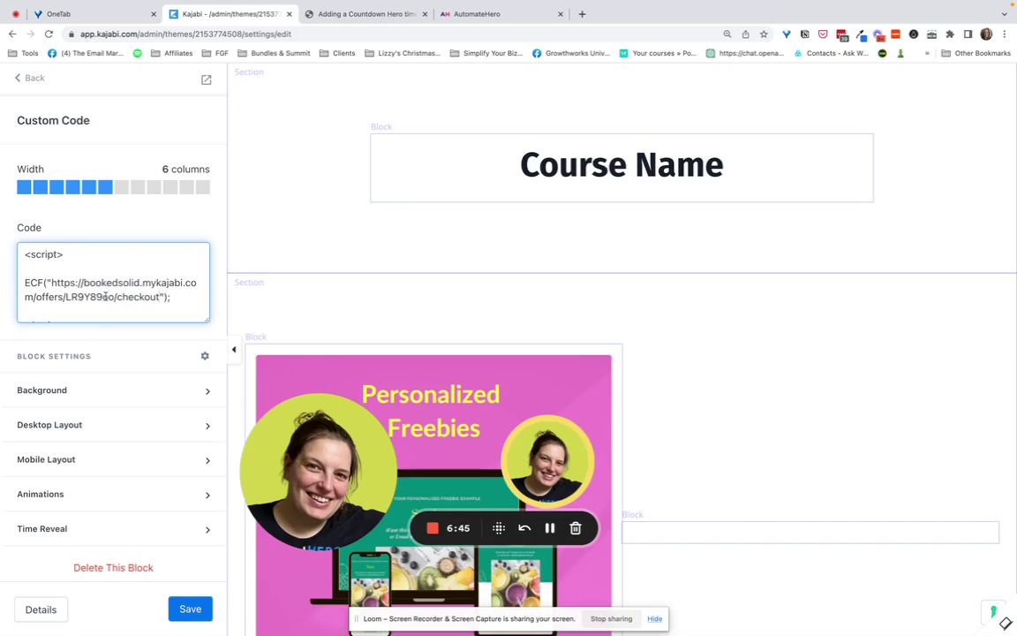
pyautogui.scroll(-1, 134, 309)
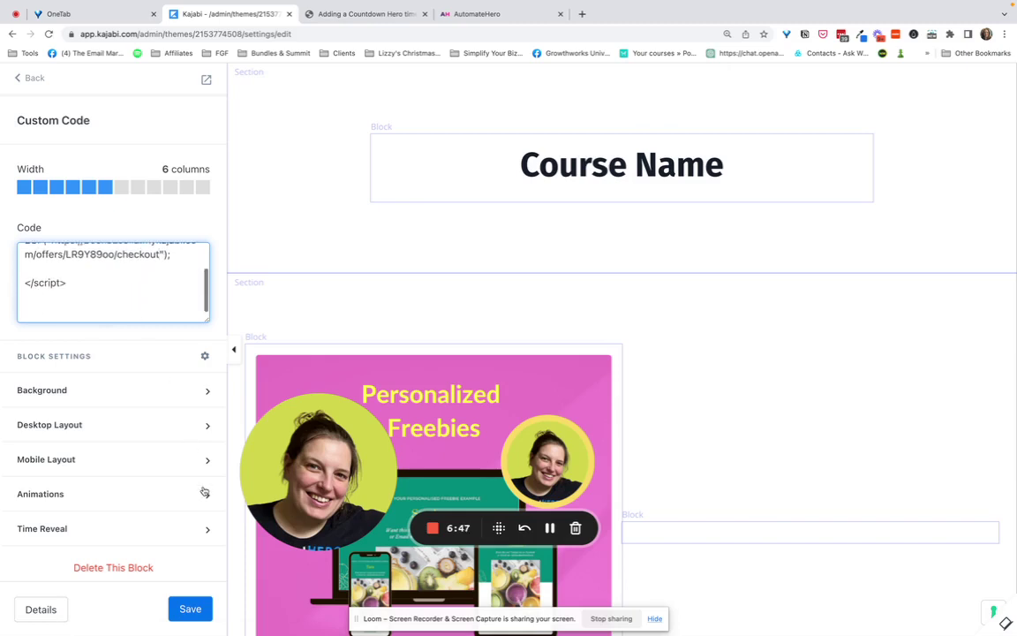
pyautogui.click(190, 608)
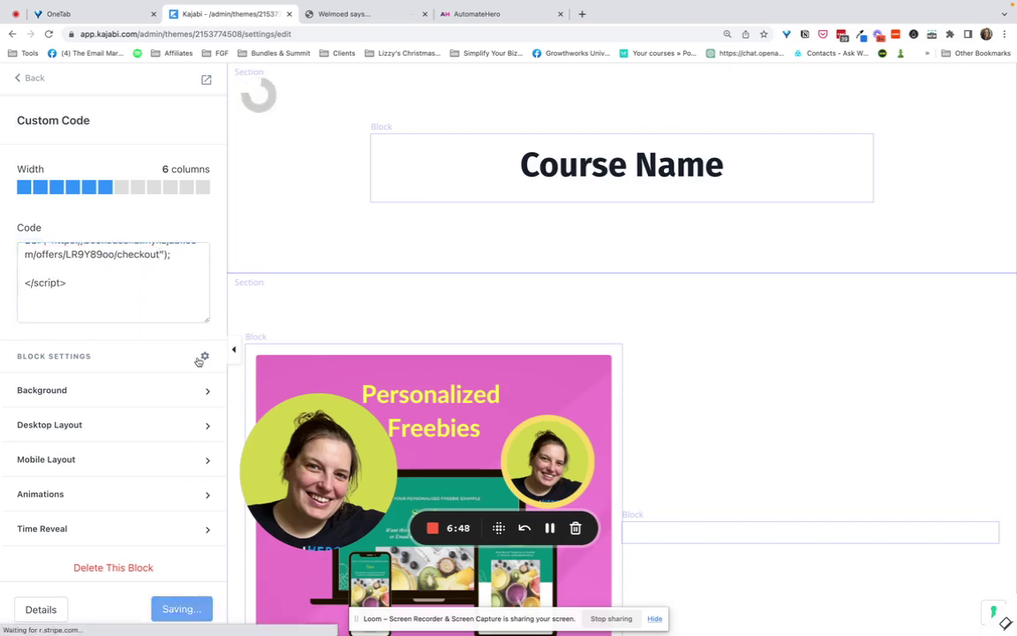
# Preview the page to check the $27.00 USD checkout form beside the image.
pyautogui.click(207, 81)
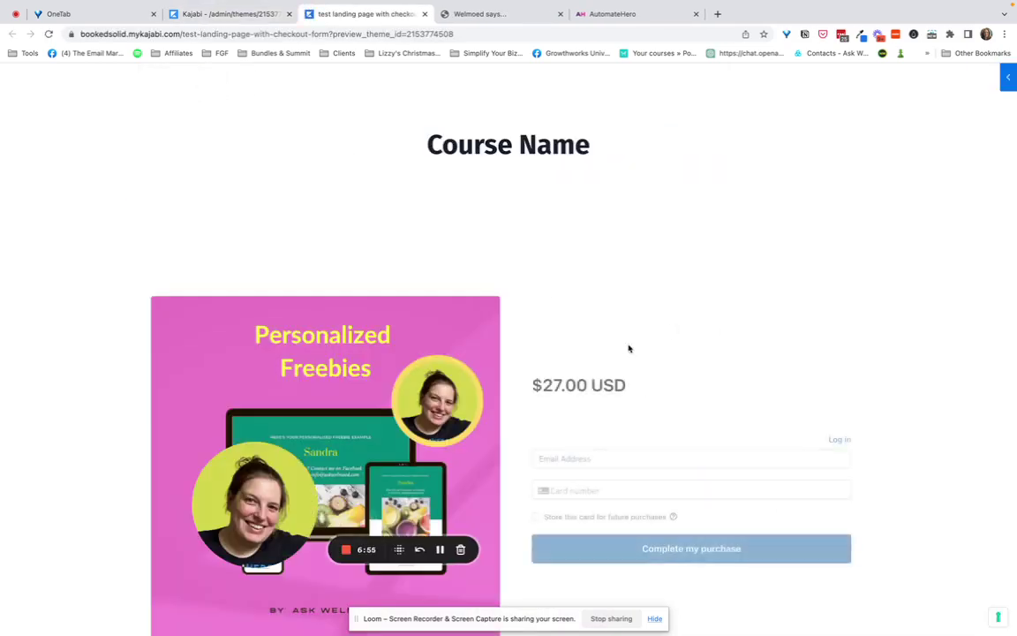
pyautogui.scroll(-1, 763, 389)
pyautogui.scroll(1, 763, 385)
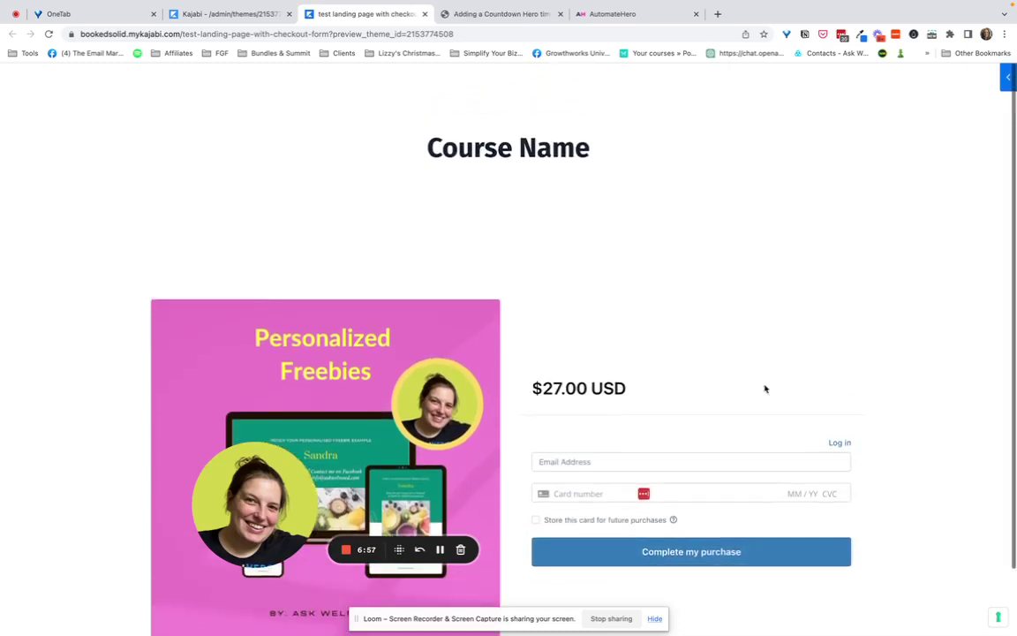
pyautogui.scroll(-1, 671, 329)
pyautogui.scroll(1, 670, 325)
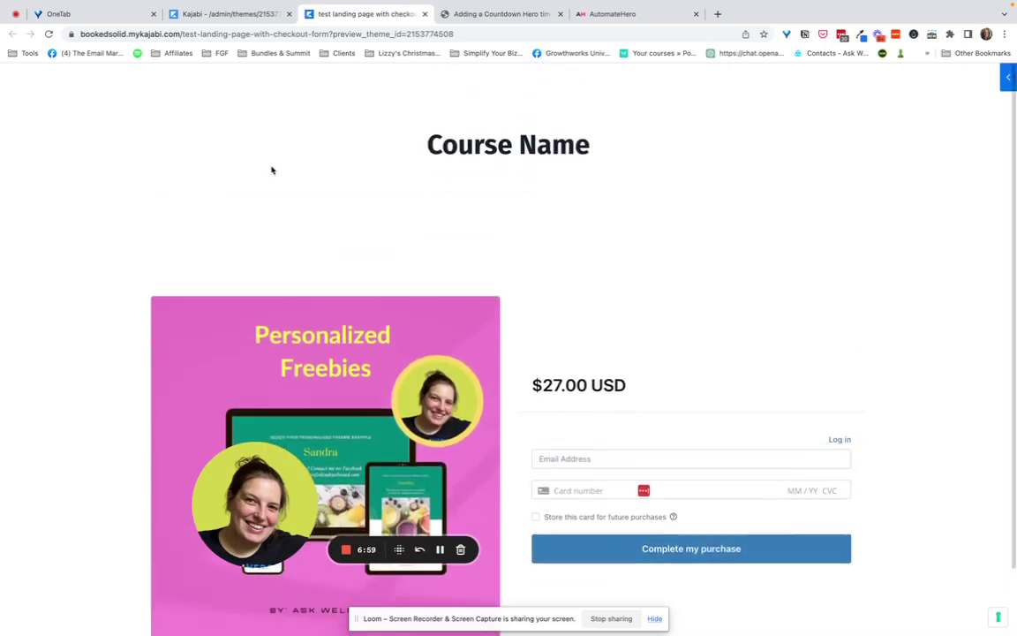
pyautogui.click(249, 20)
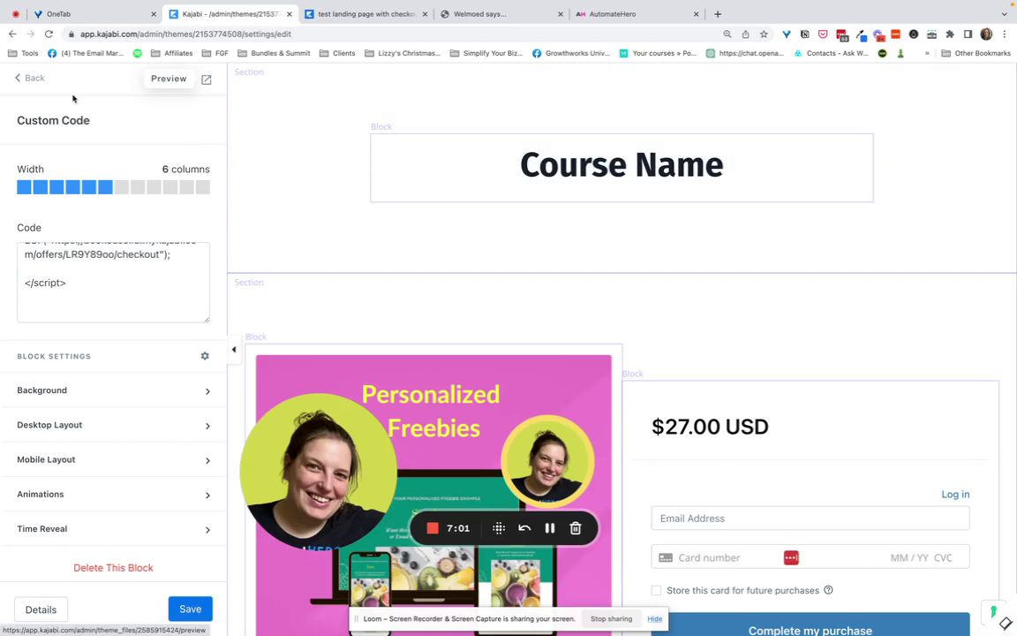
# Save the landing page and return to its sections list.
pyautogui.click(35, 79)
pyautogui.click(182, 608)
pyautogui.click(31, 77)
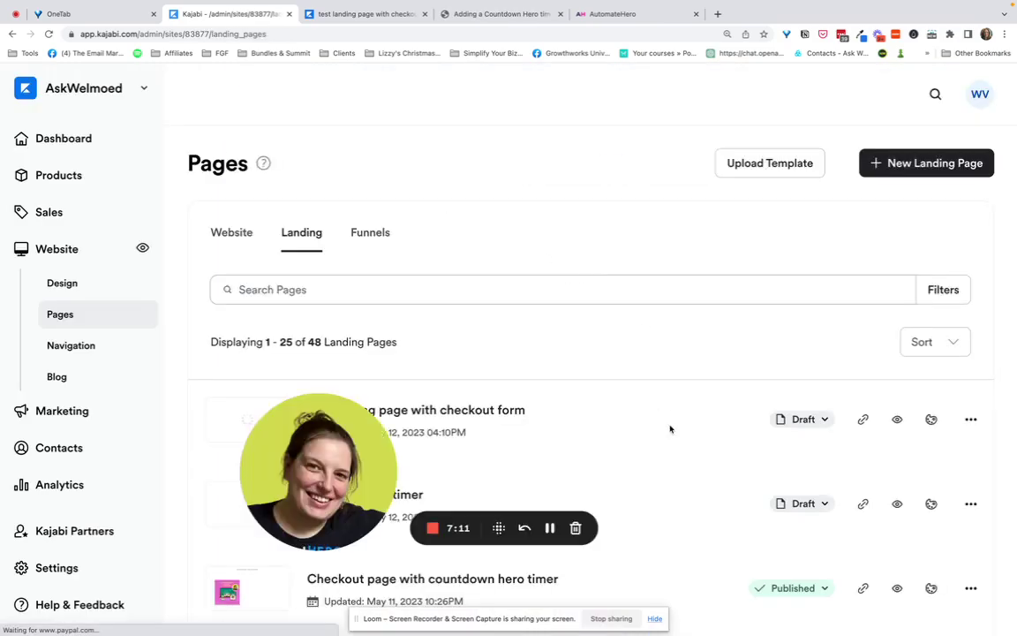
# Set the test landing page from Draft to Published and copy its URL.
pyautogui.click(802, 419)
pyautogui.click(710, 454)
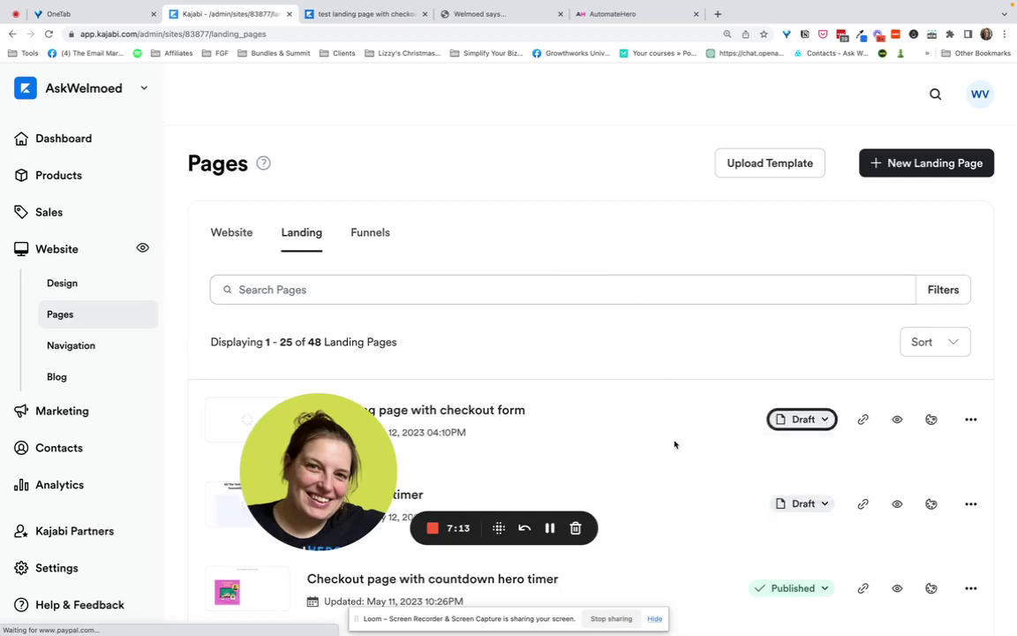
pyautogui.click(862, 419)
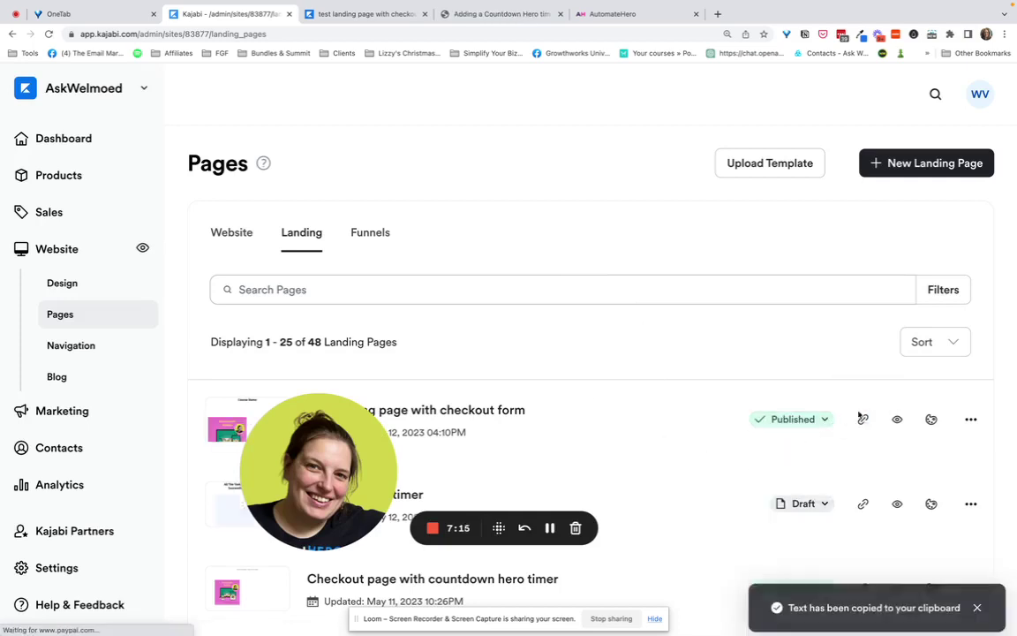
pyautogui.click(597, 18)
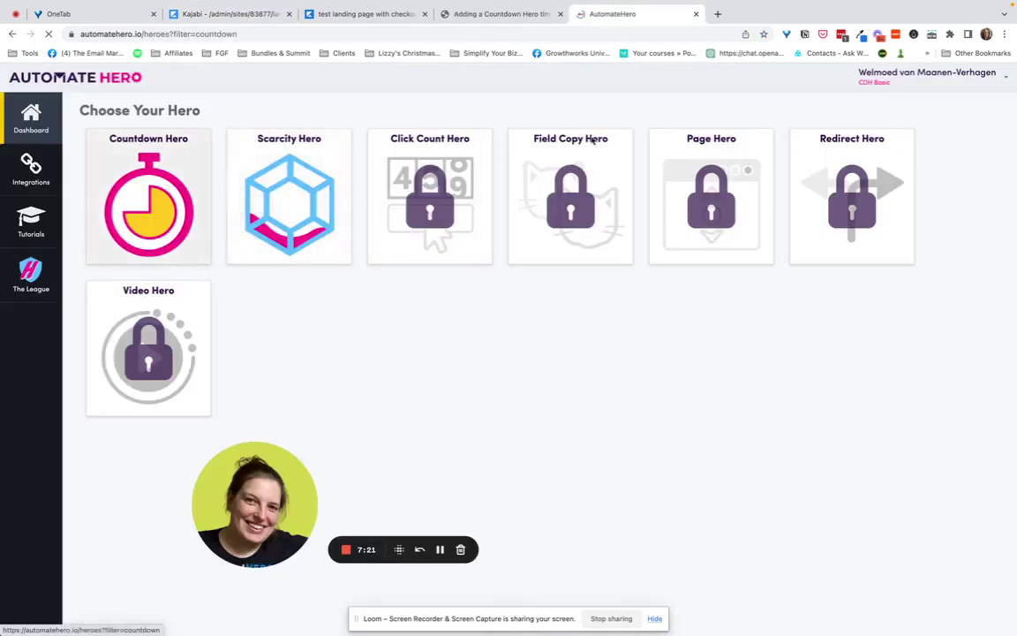
# Create a new countdown hero named 'Kajabi' triggered in hours and minutes.
pyautogui.click(146, 190)
pyautogui.click(980, 109)
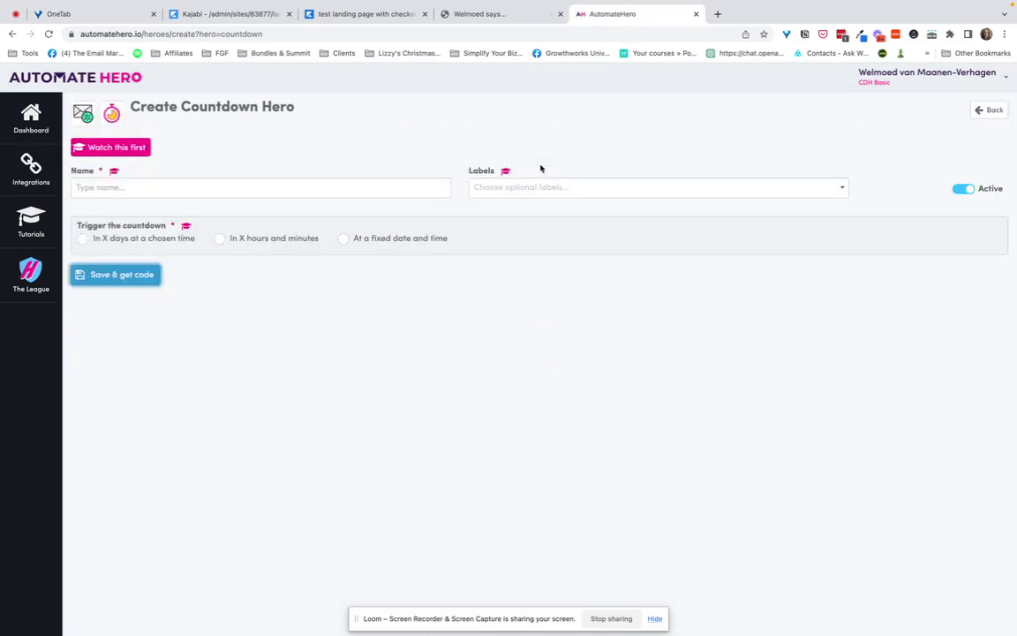
pyautogui.click(283, 187)
pyautogui.write('Kajabi testing checkout')
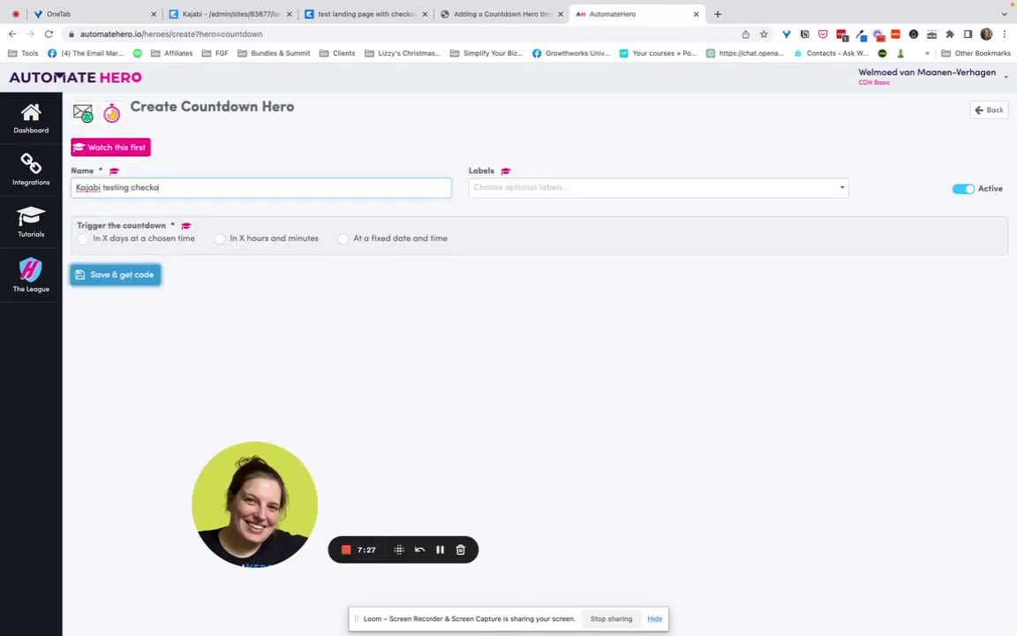
pyautogui.click(219, 239)
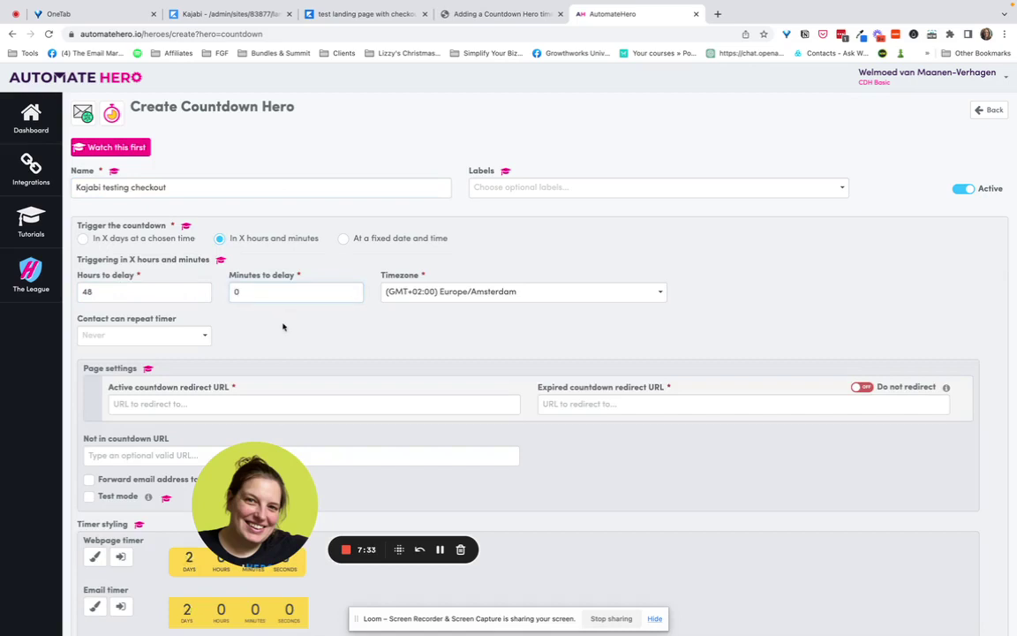
pyautogui.scroll(-1, 282, 327)
pyautogui.click(129, 347)
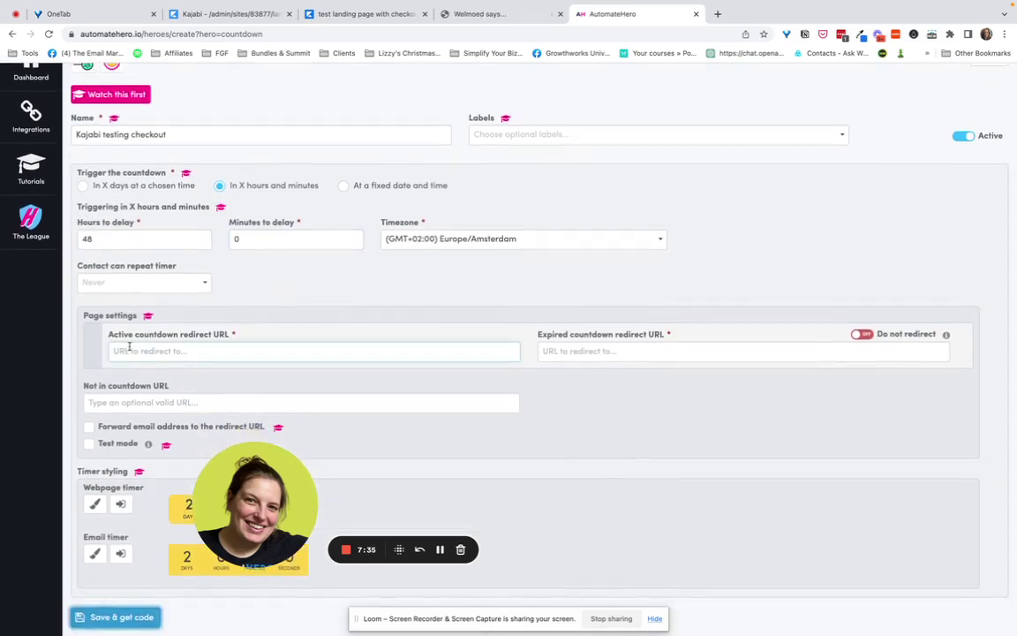
pyautogui.press('super+v')
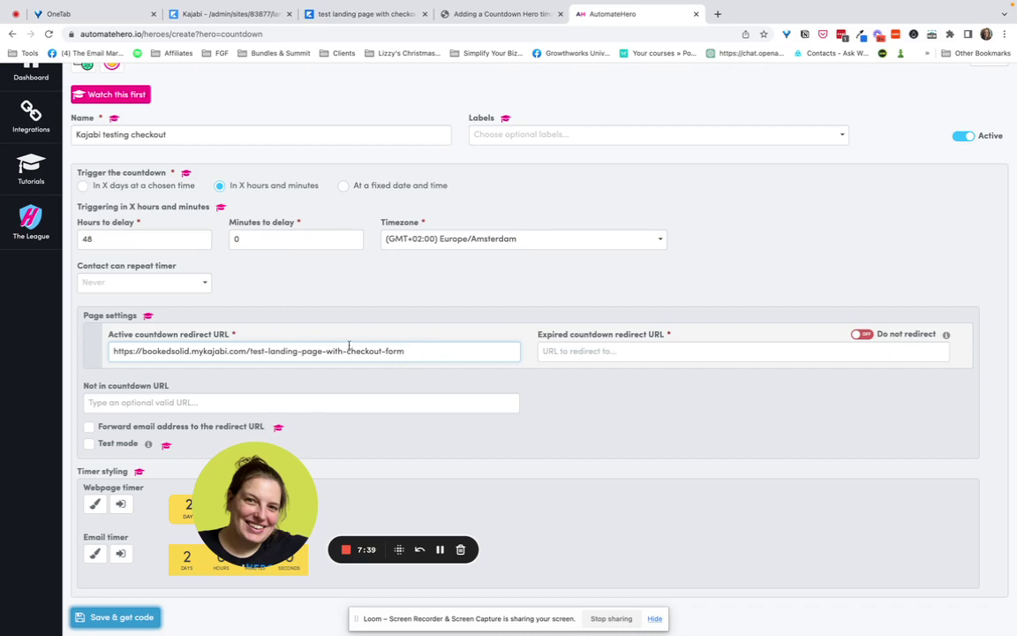
pyautogui.write('https:')
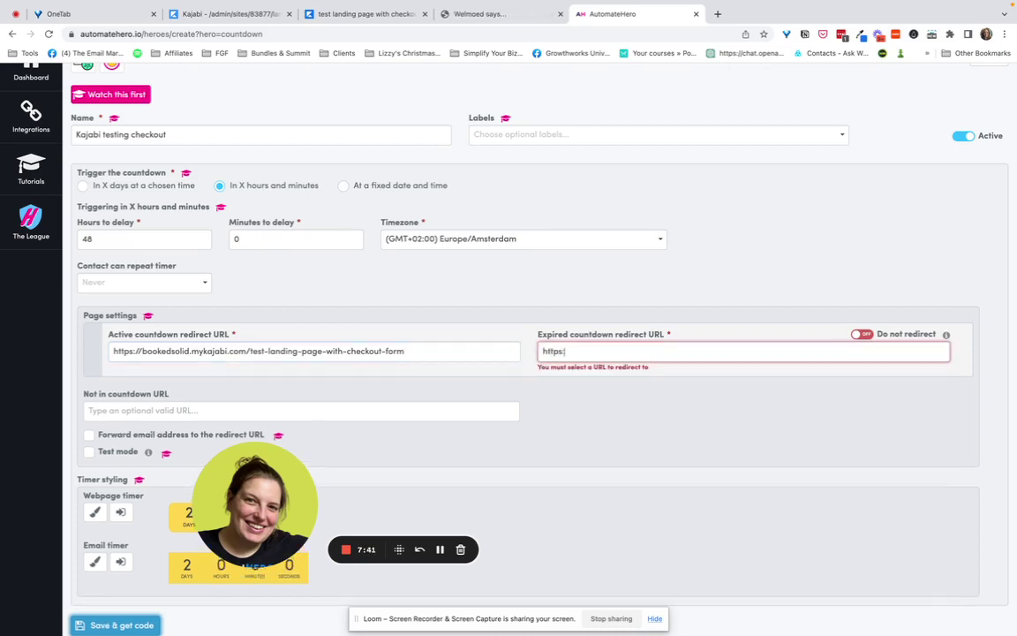
pyautogui.write('//askwelmoed.com')
pyautogui.tripleClick(638, 347)
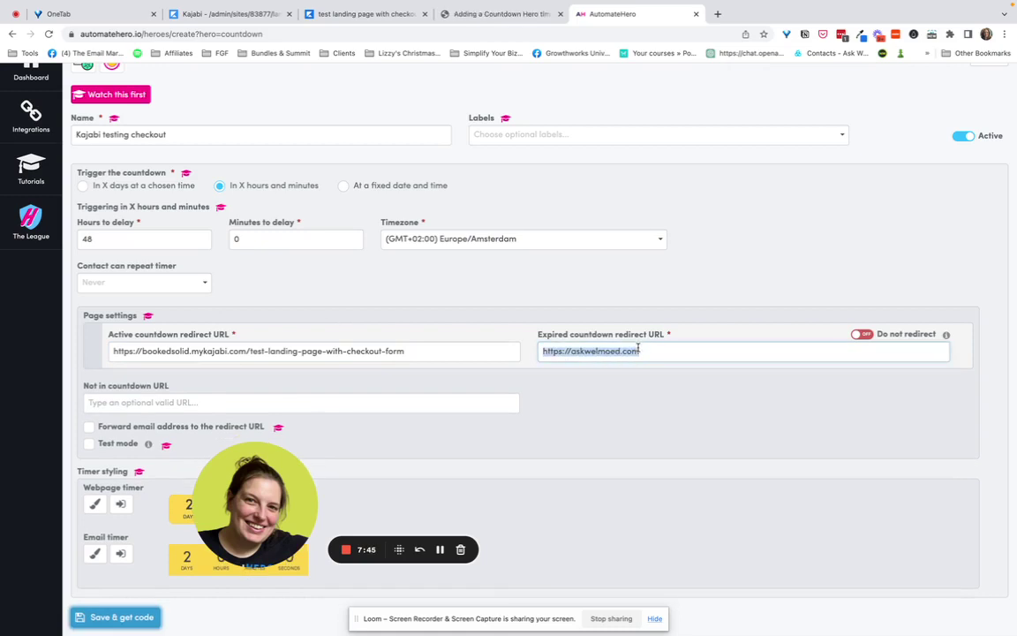
pyautogui.hotkey('ctrl', 'c')
pyautogui.click(328, 401)
pyautogui.hotkey('ctrl', 'v')
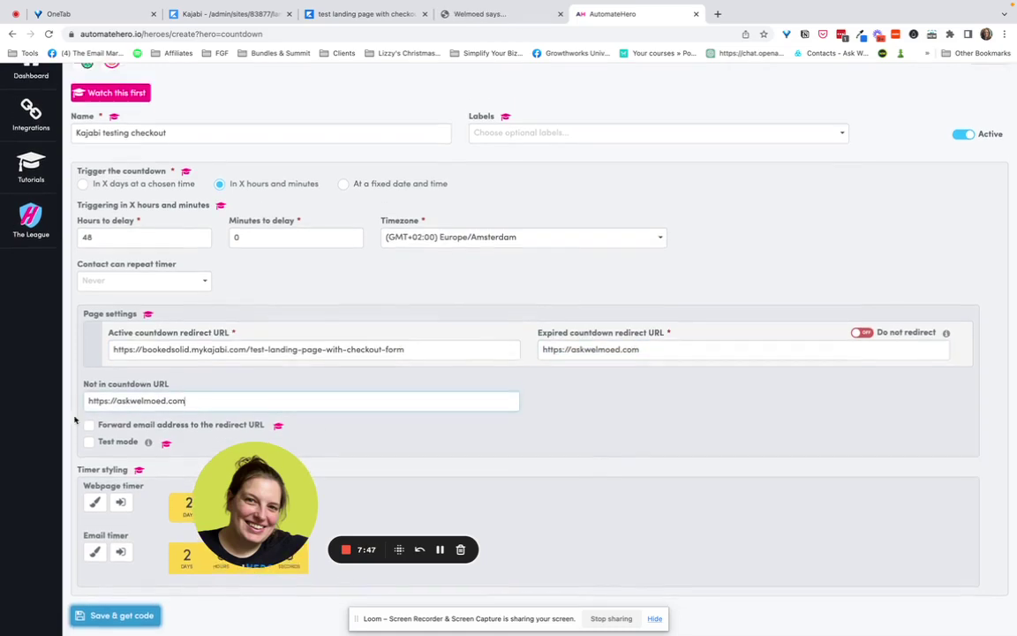
# Turn on test mode, save the hero, and copy the webpage timer embed code.
pyautogui.click(89, 445)
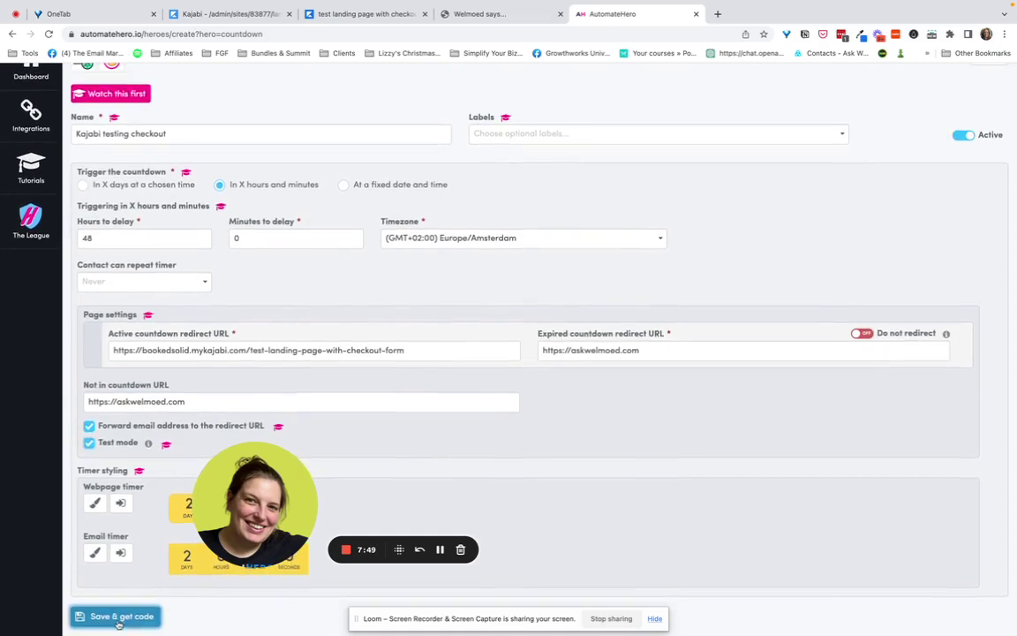
pyautogui.click(94, 616)
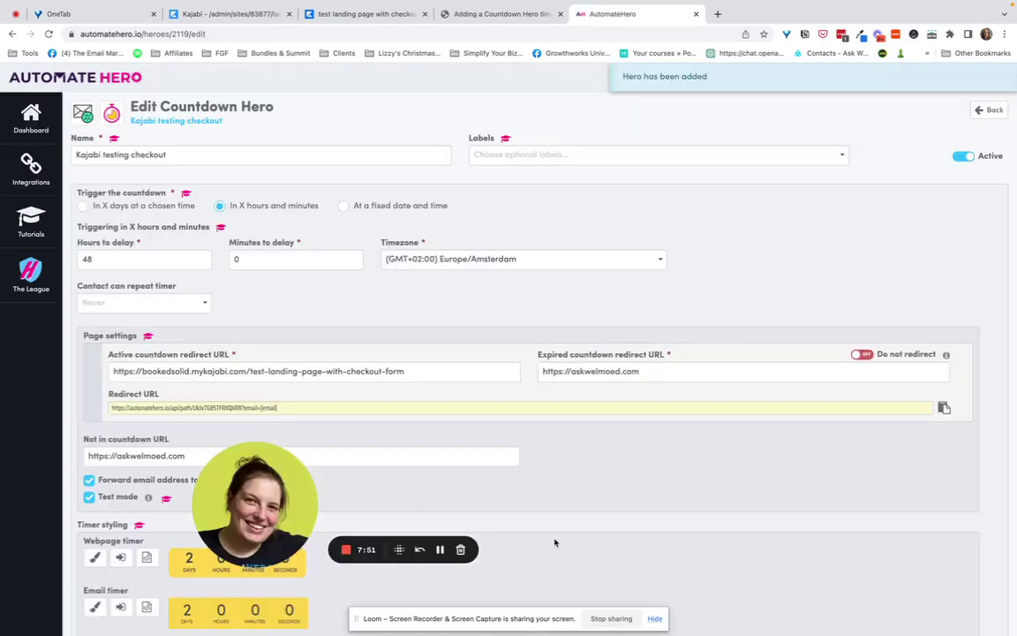
pyautogui.scroll(-2, 618, 503)
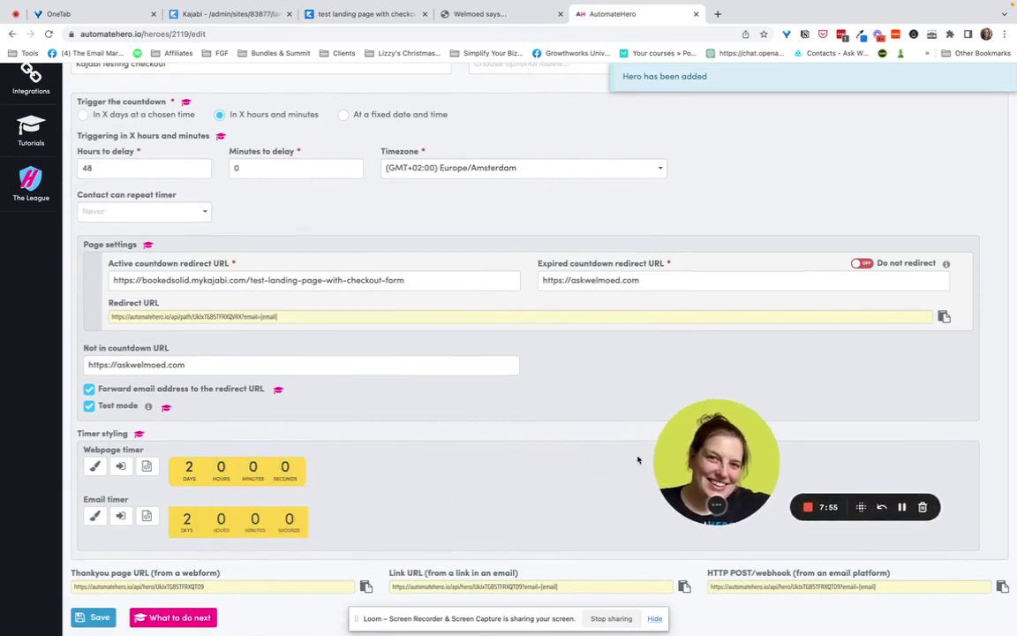
pyautogui.click(146, 466)
# Open the test landing page with checkout form and add a Custom Code section.
pyautogui.click(248, 13)
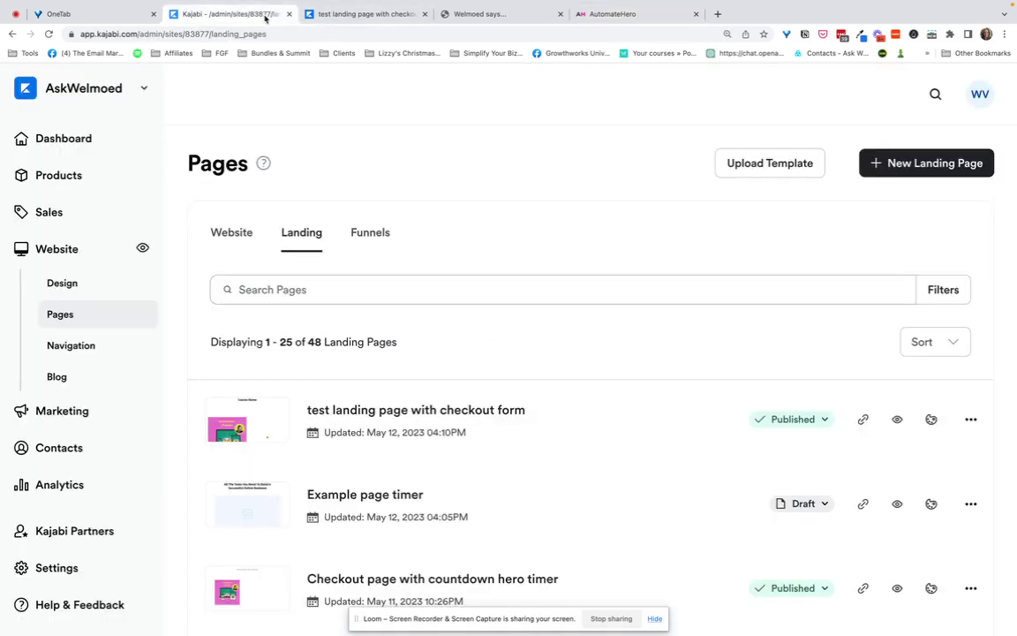
pyautogui.click(379, 410)
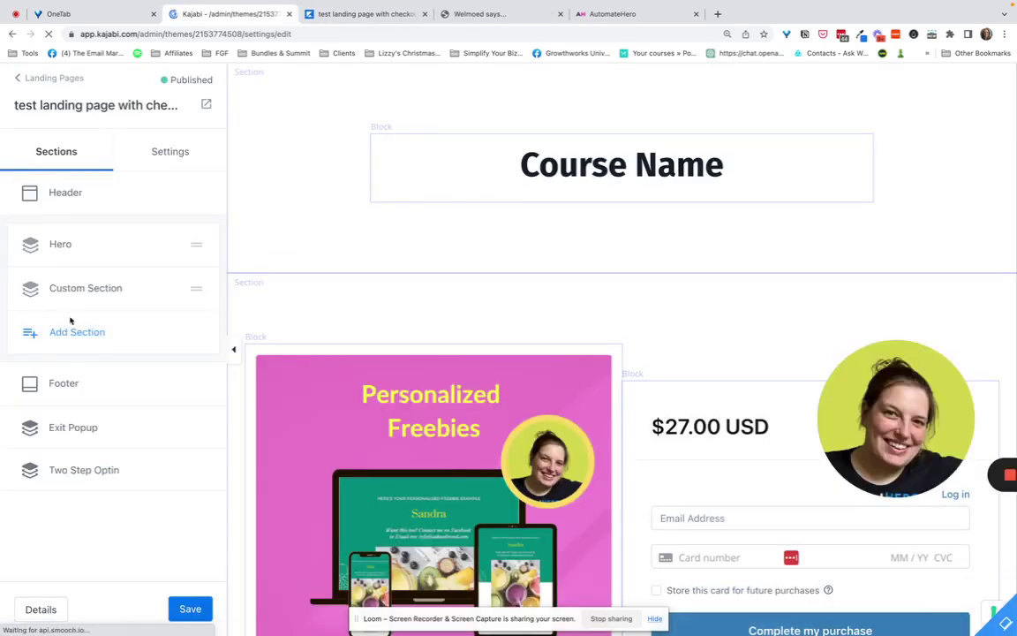
pyautogui.click(68, 335)
pyautogui.scroll(-5, 148, 360)
pyautogui.scroll(-10, 147, 360)
pyautogui.click(172, 554)
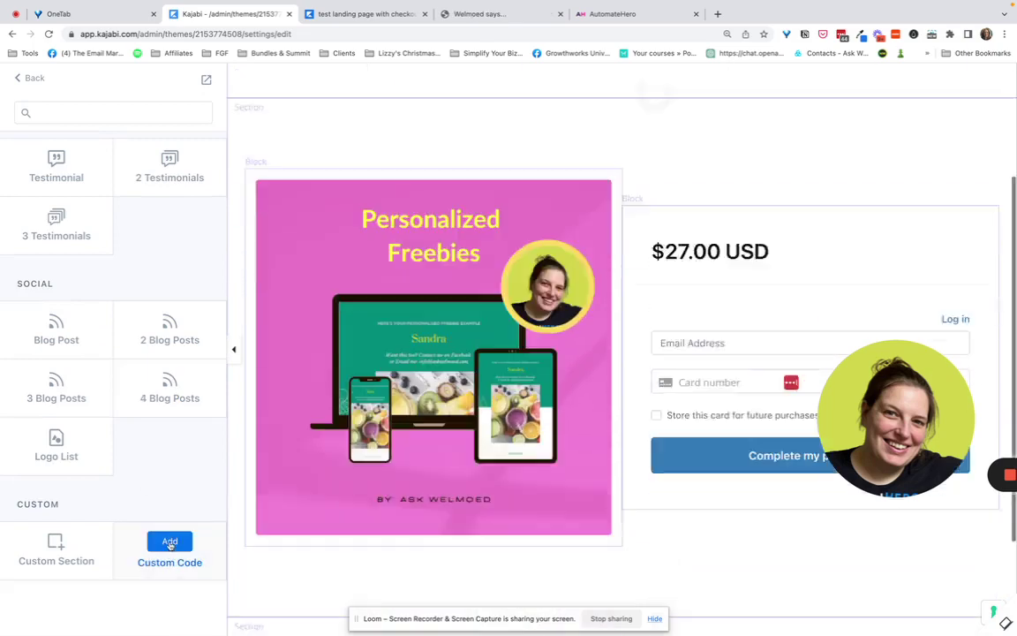
# Replace the section's placeholder code with the AutomateHero countdown script and save.
pyautogui.click(83, 180)
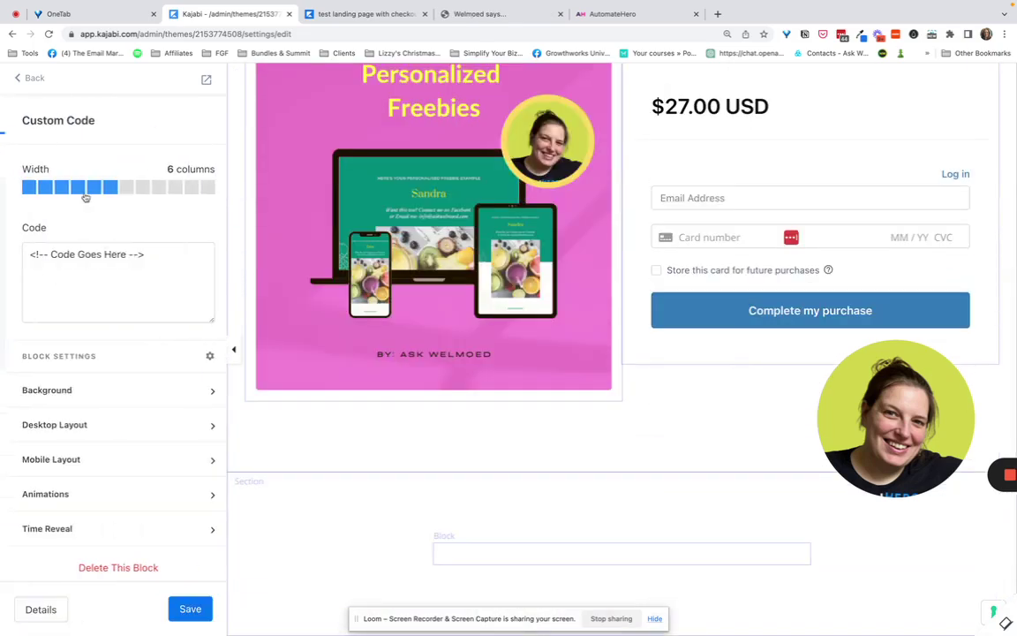
pyautogui.tripleClick(109, 262)
pyautogui.hotkey('ctrl', 'v')
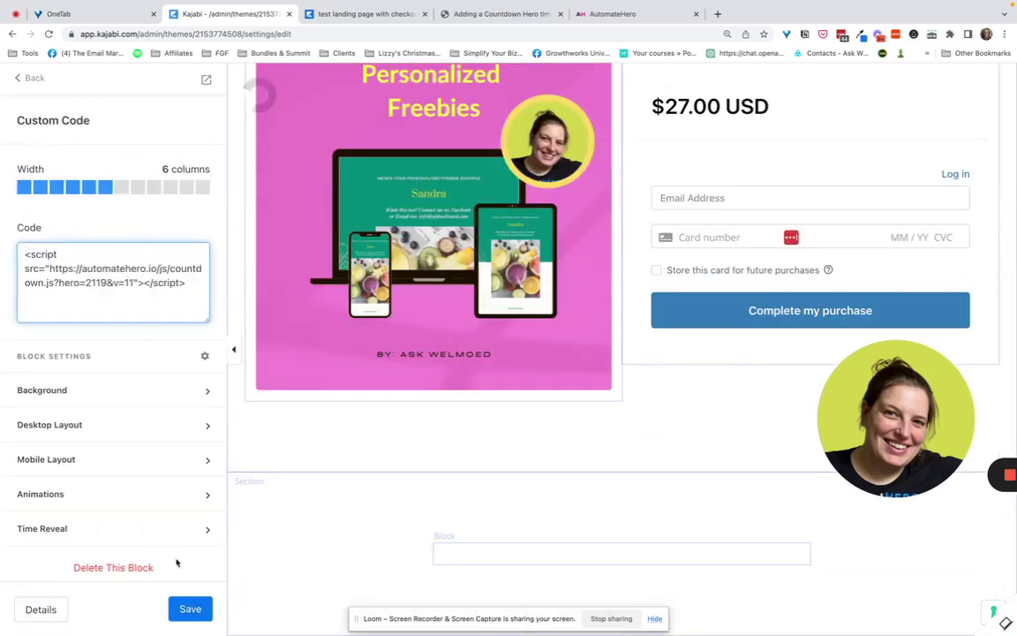
pyautogui.click(187, 608)
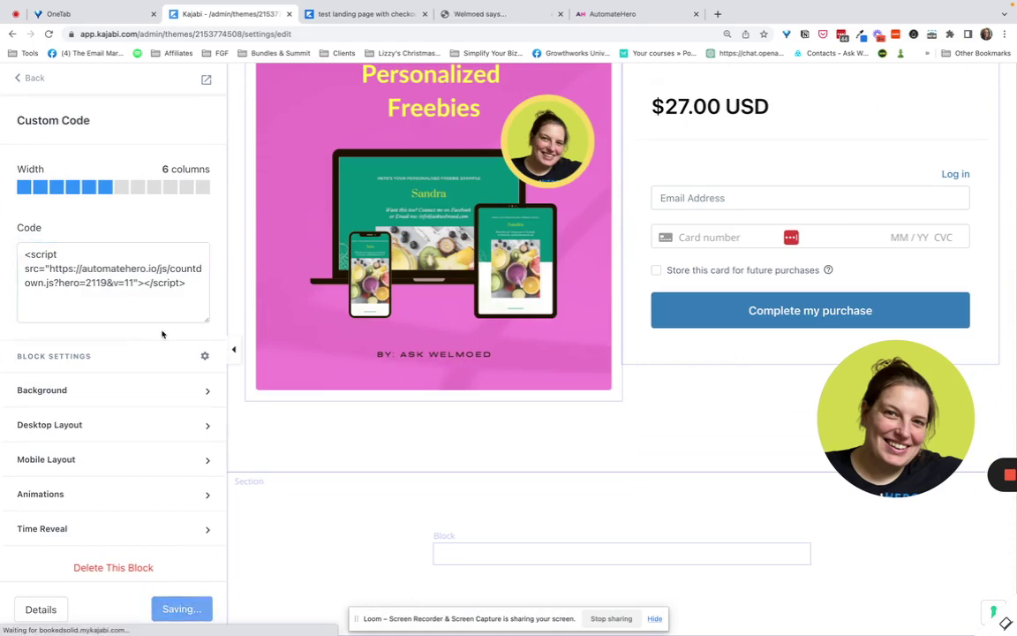
pyautogui.click(34, 79)
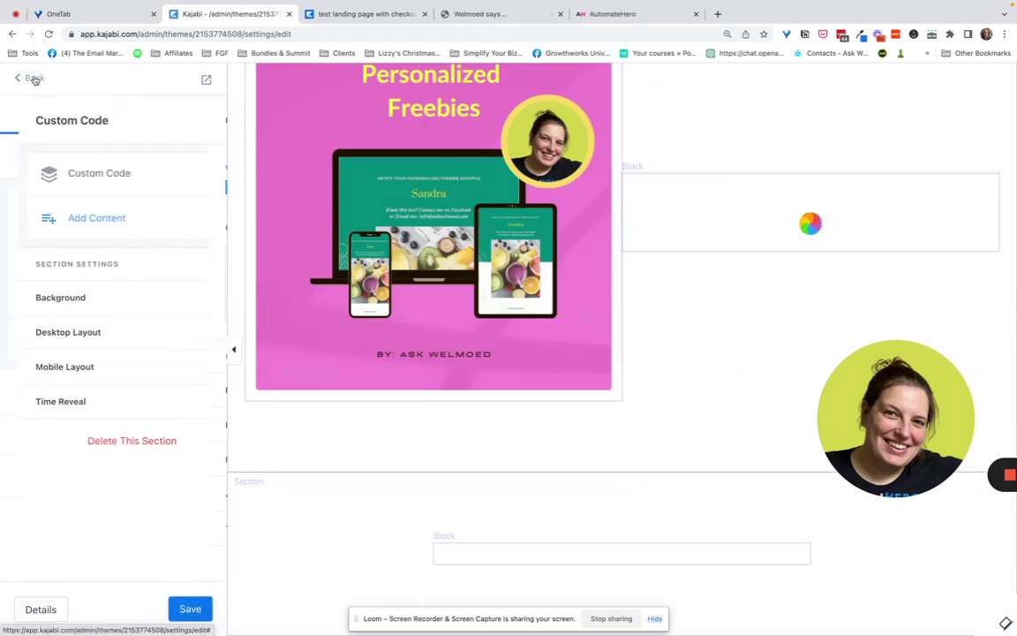
# Reload the landing page preview and check the countdown timer running below the checkout form.
pyautogui.click(32, 79)
pyautogui.click(204, 100)
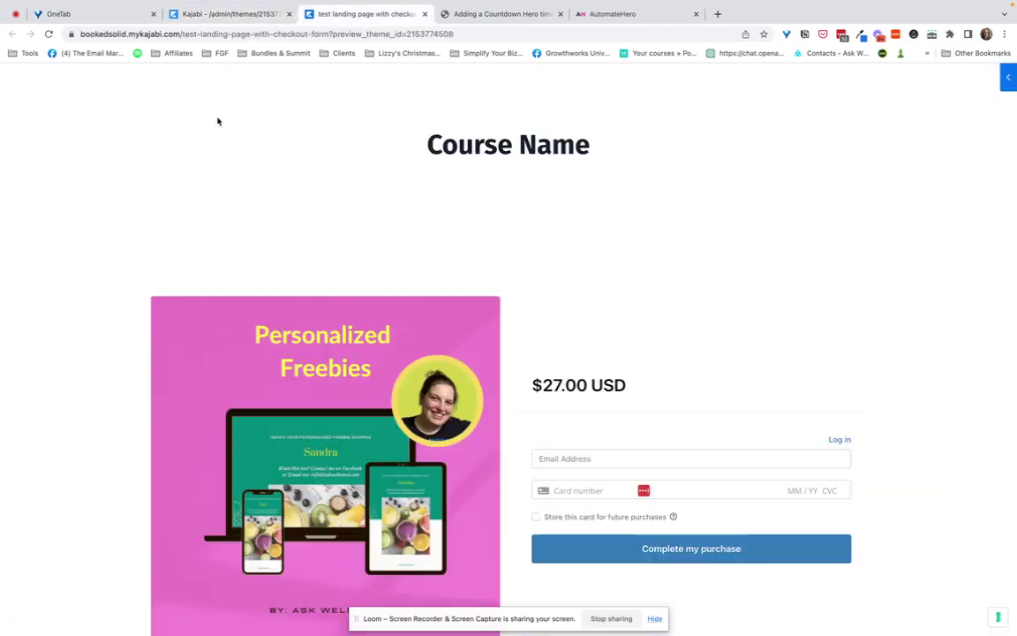
pyautogui.press('super+r')
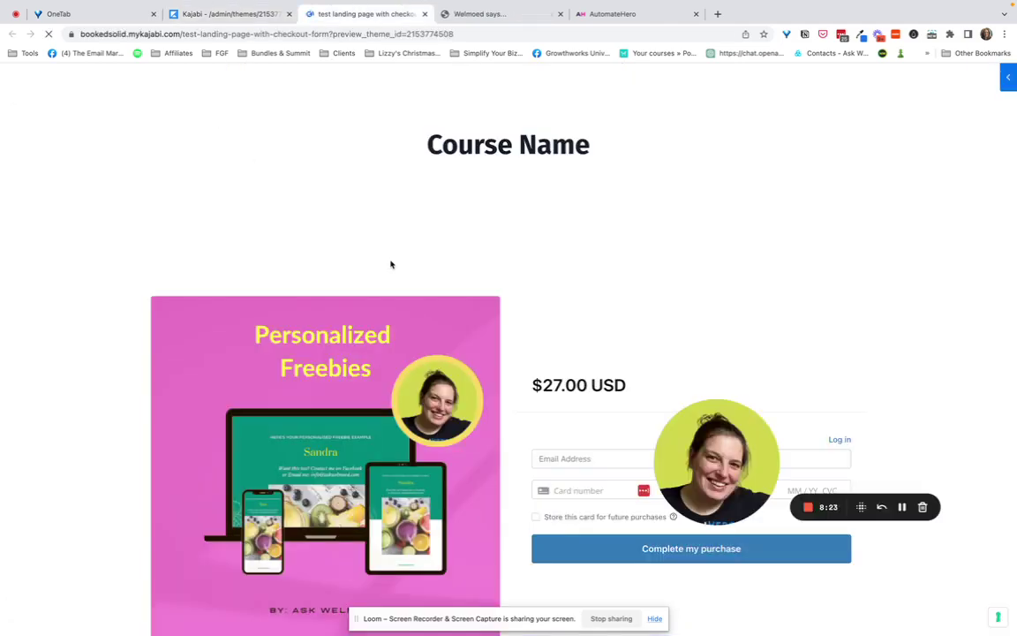
pyautogui.scroll(-3, 391, 264)
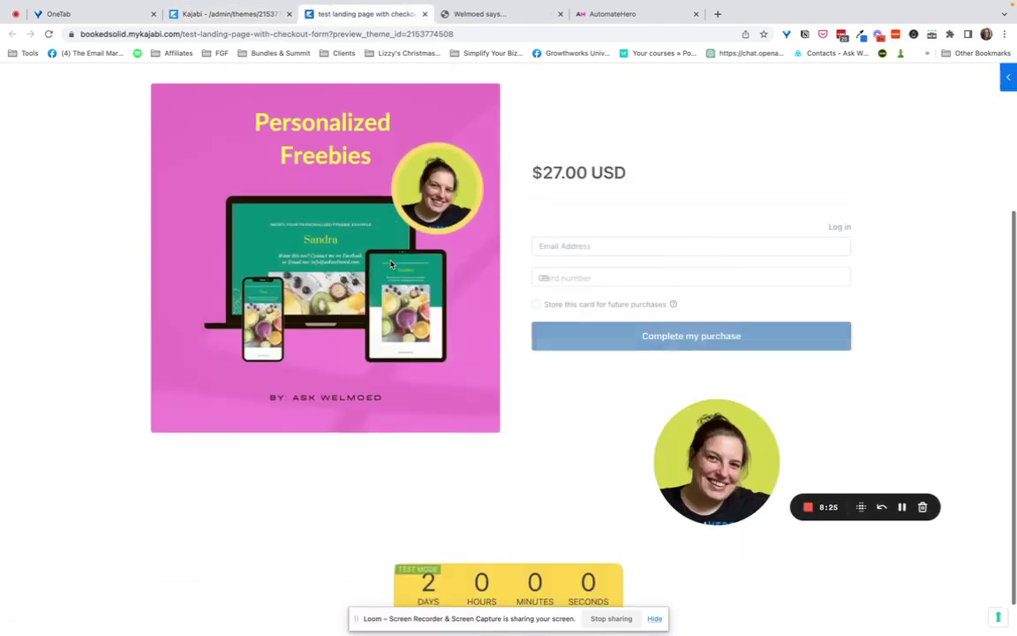
pyautogui.scroll(-1, 439, 492)
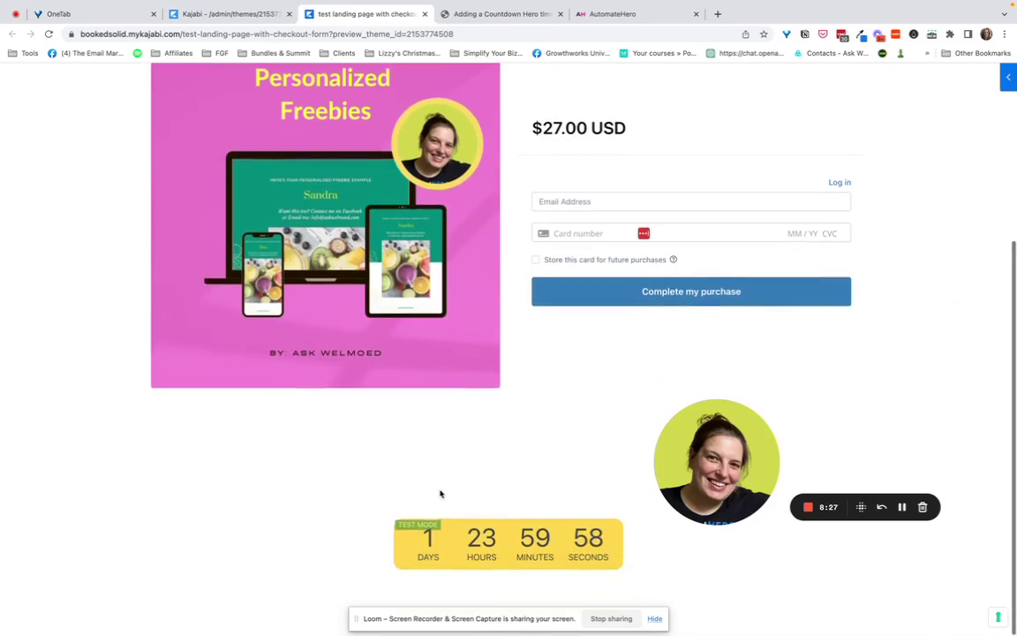
pyautogui.scroll(3, 441, 494)
pyautogui.scroll(-4, 435, 501)
pyautogui.scroll(1, 436, 502)
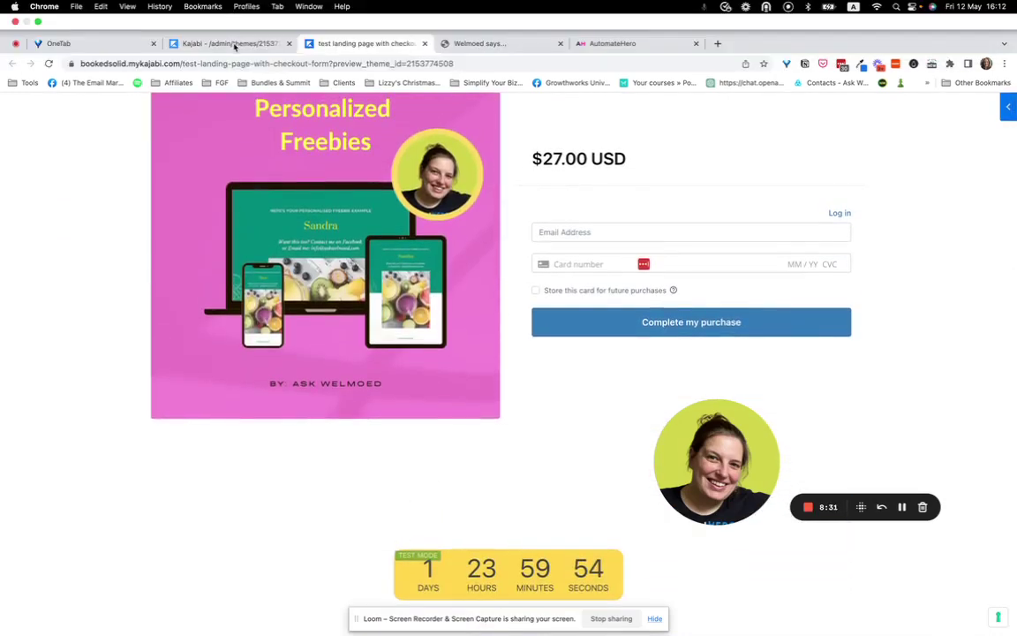
# Drag the countdown Custom Code section above the Hero section in the Sections list.
pyautogui.click(234, 14)
pyautogui.moveTo(76, 343); pyautogui.dragTo(82, 237)
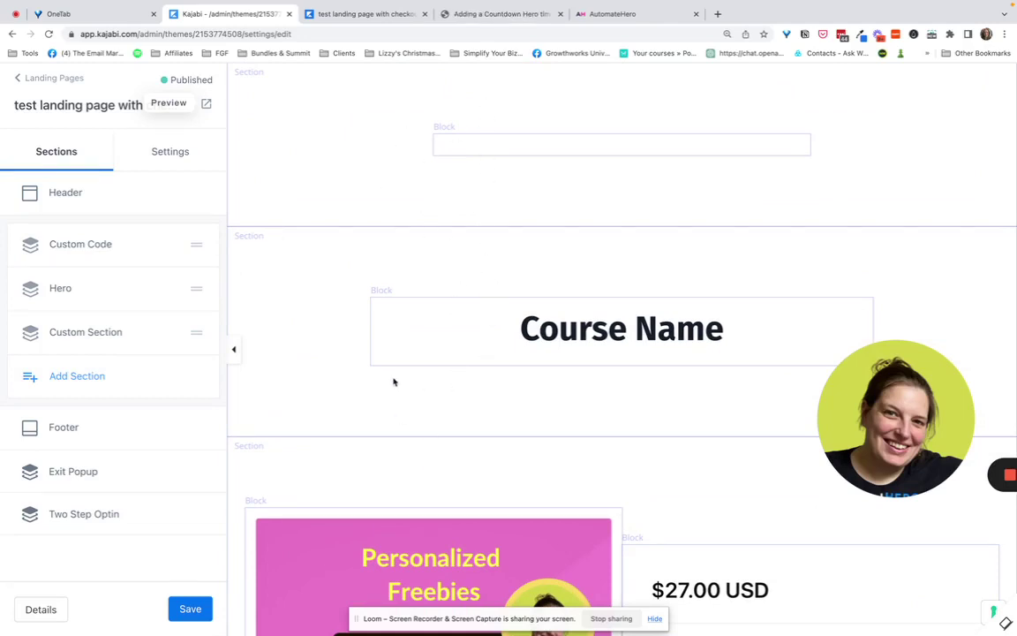
pyautogui.scroll(-5, 488, 232)
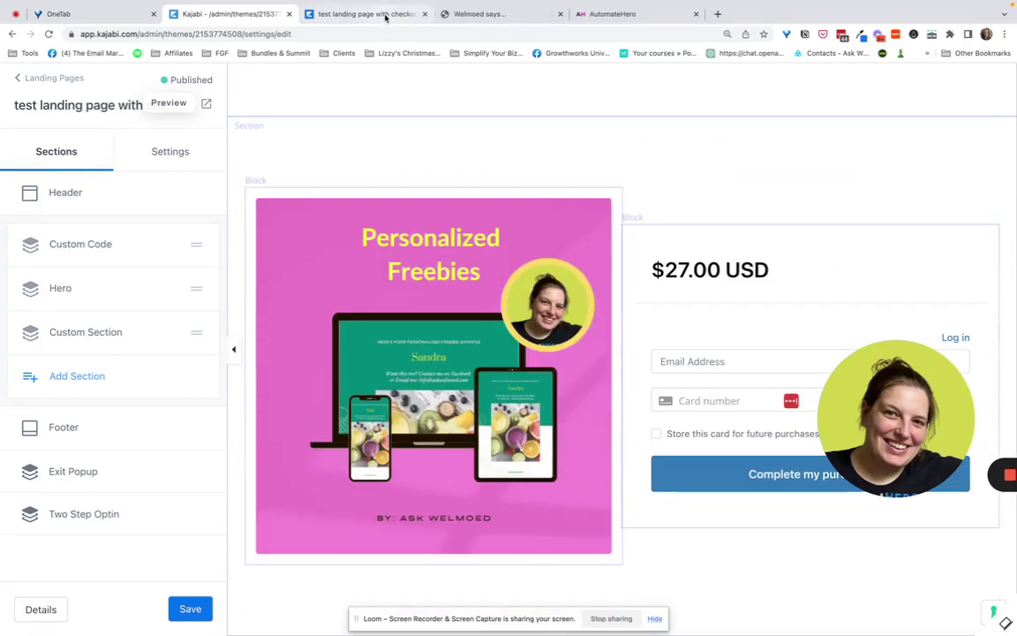
# Return to the landing page preview and scroll past the Freebies image and $27.00 USD checkout form.
pyautogui.click(382, 13)
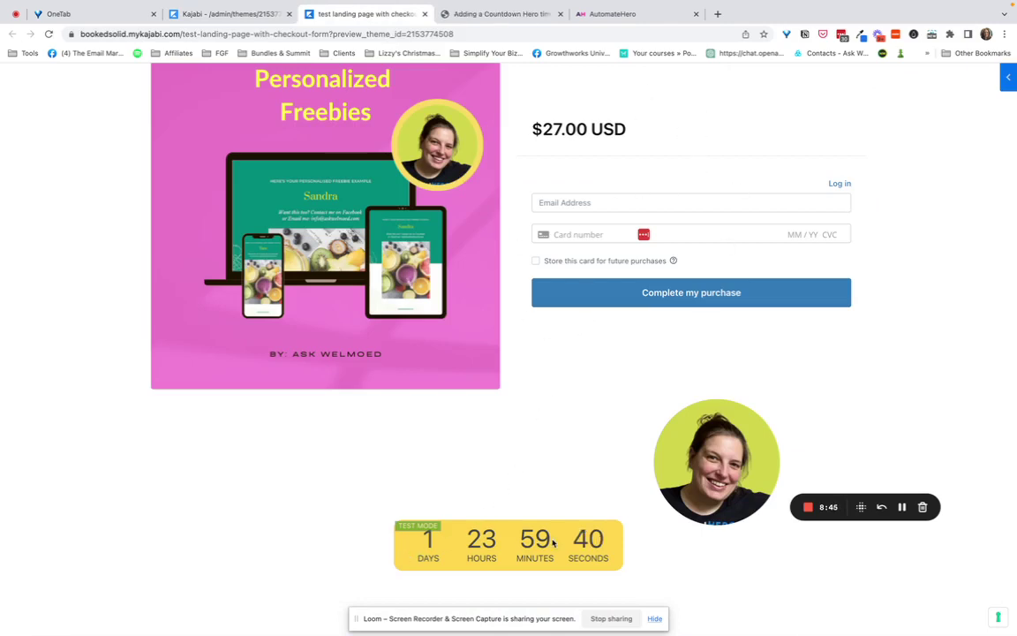
pyautogui.scroll(2, 519, 377)
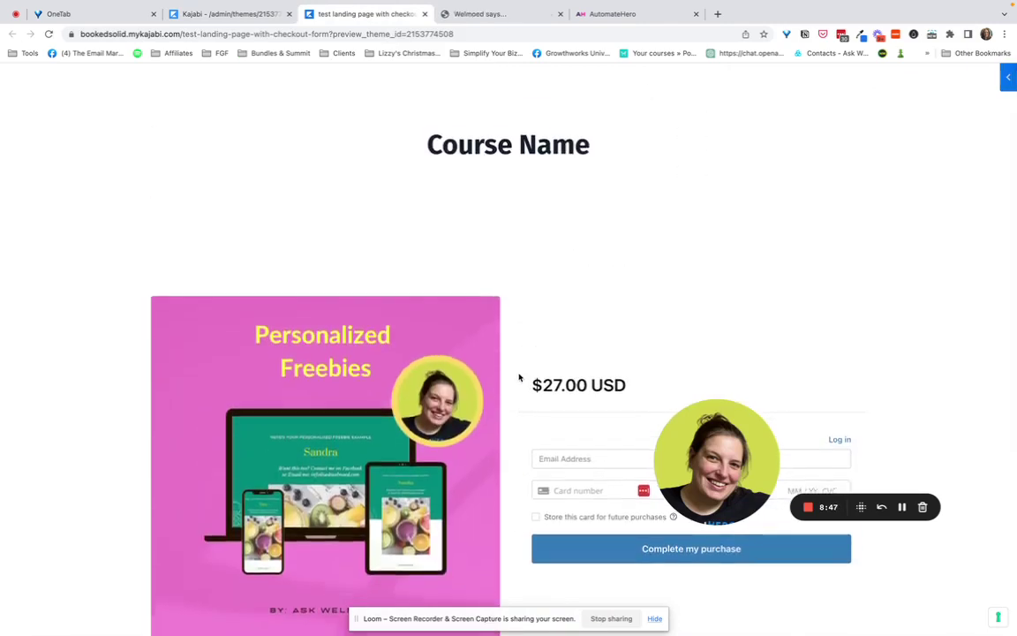
pyautogui.scroll(-2, 521, 377)
pyautogui.scroll(3, 581, 400)
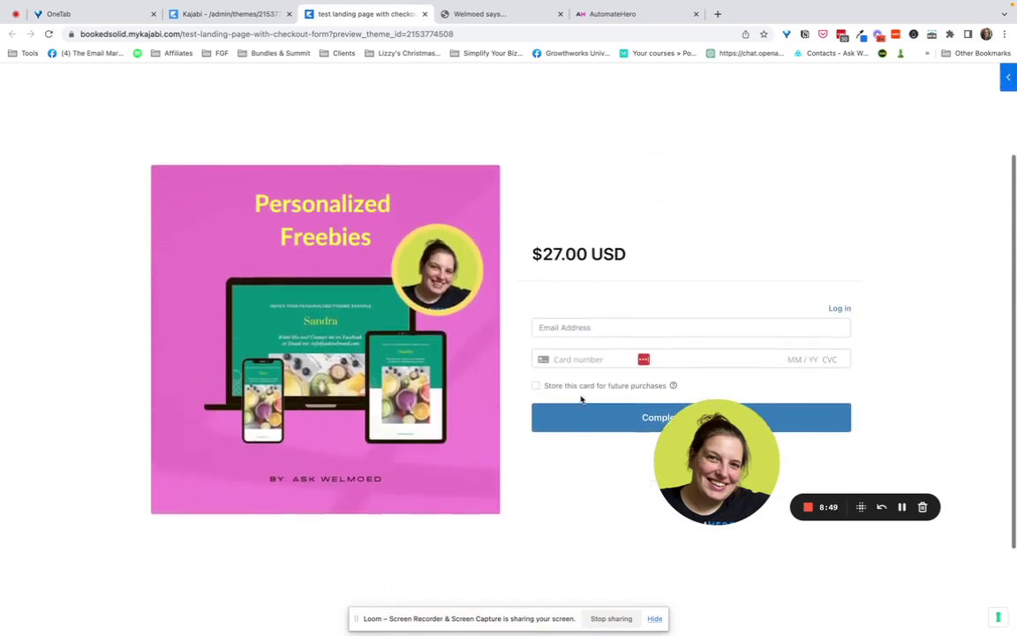